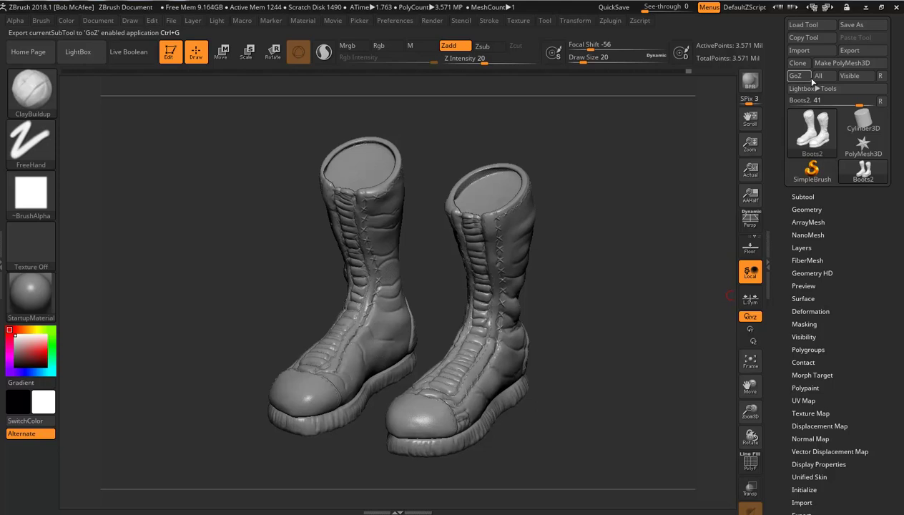
# - Check the file formats available for exporting the Boots2 tool, with OBJ Format selected
pyautogui.click(820, 76)
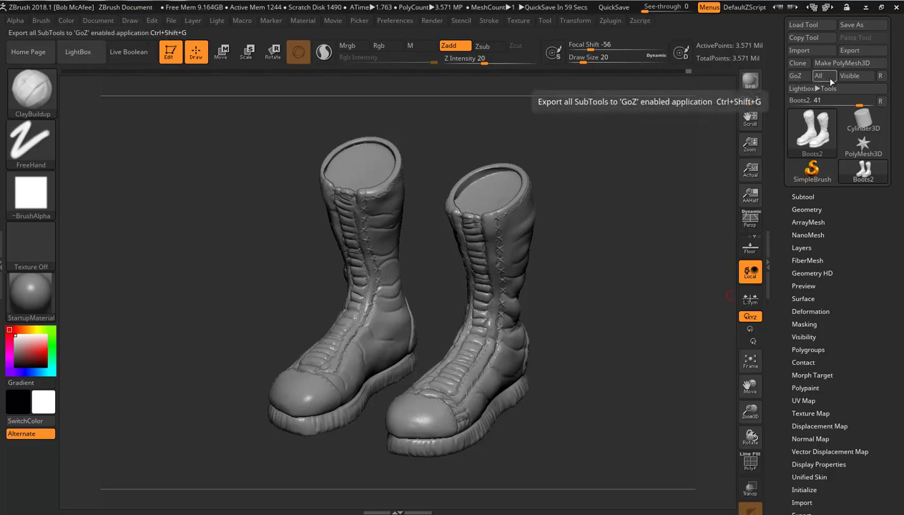
pyautogui.click(850, 50)
pyautogui.click(163, 235)
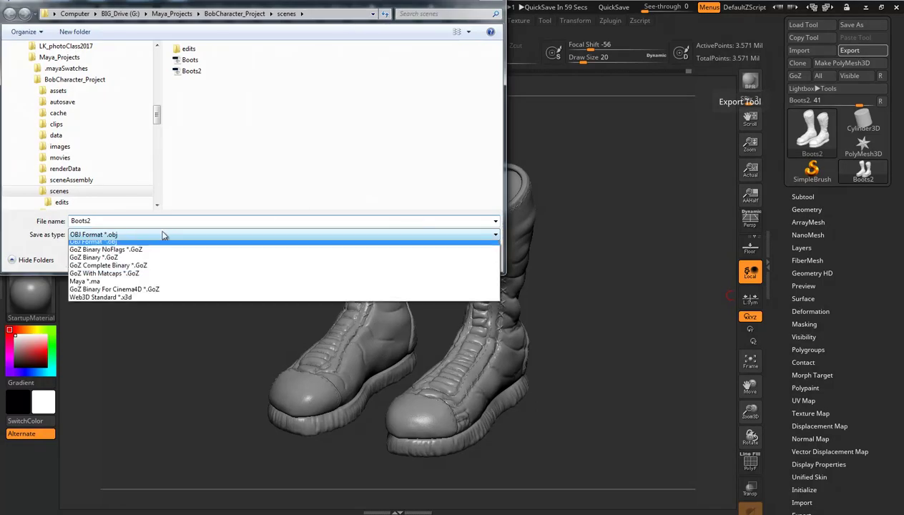
pyautogui.click(286, 244)
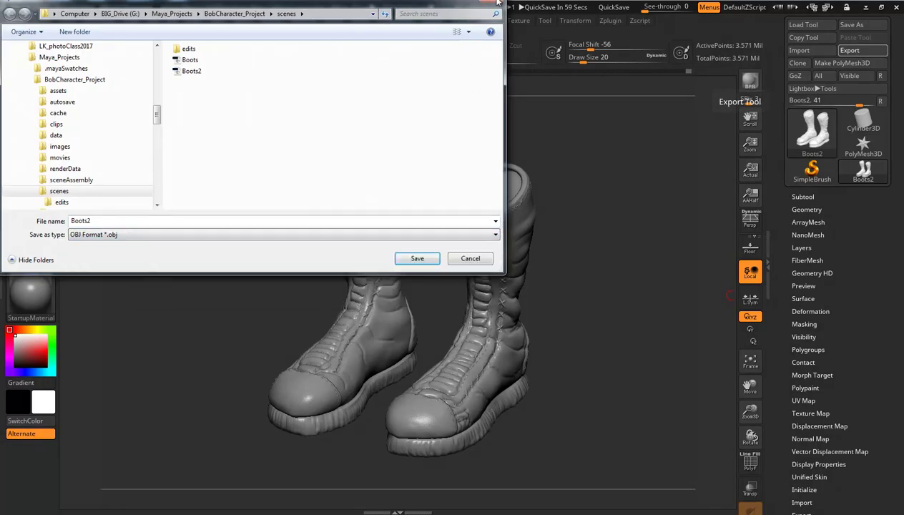
pyautogui.click(414, 258)
# - Step the boots mesh down to subdivision level 1 and open its Geometry settings
pyautogui.moveTo(544, 283)
pyautogui.mouseDown()
pyautogui.moveTo(563, 292)
pyautogui.moveTo(553, 289)
pyautogui.moveTo(549, 301)
pyautogui.mouseUp()
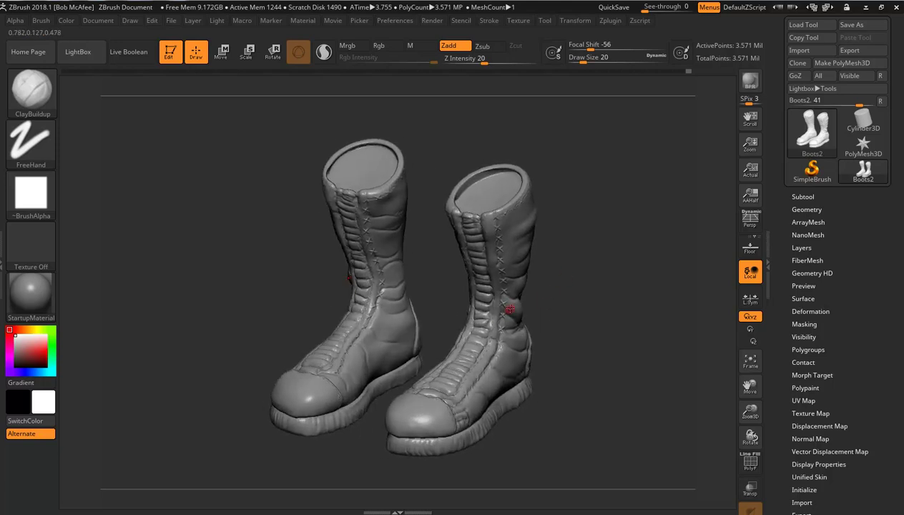
pyautogui.hotkey('shift', 'd')
pyautogui.hotkey('shift', 'd')
pyautogui.hotkey('shift', 'd')
pyautogui.hotkey('shift', 'd')
pyautogui.hotkey('shift', 'd')
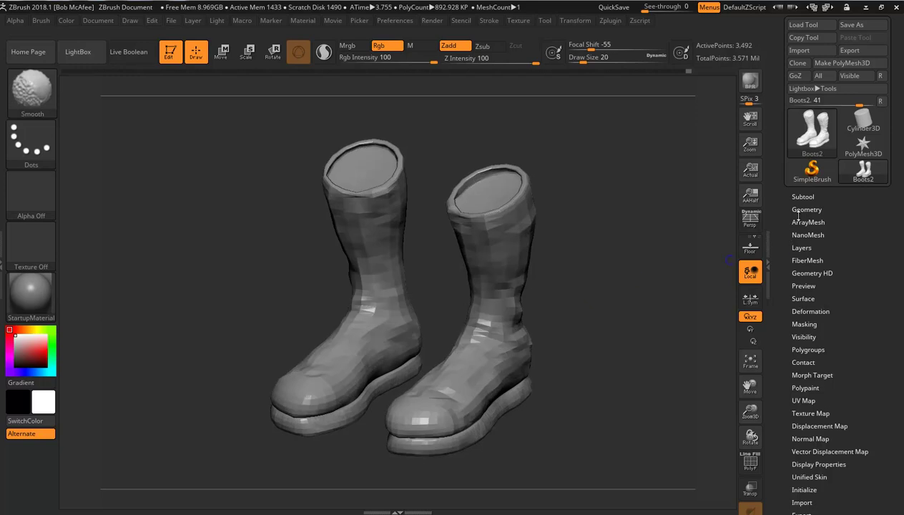
pyautogui.click(813, 210)
pyautogui.moveTo(802, 235); pyautogui.dragTo(770, 237)
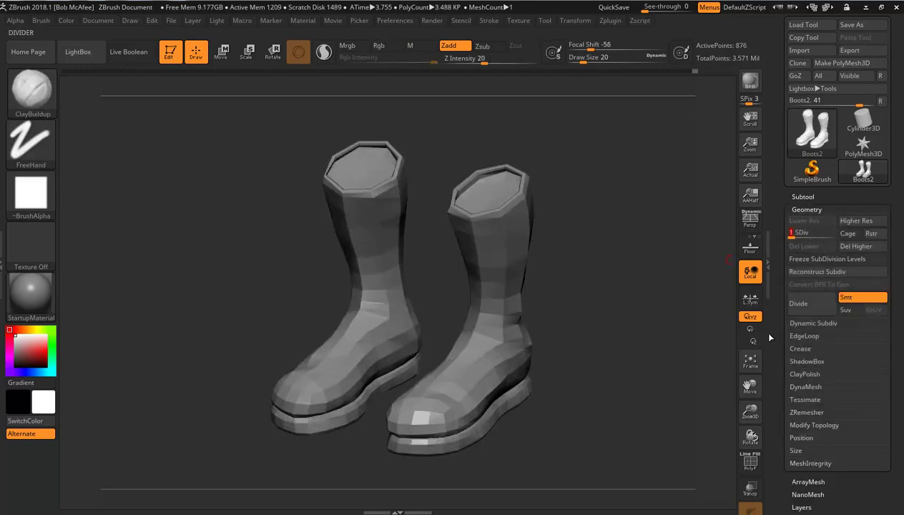
# - Inspect the boots' flattened UV layout with Morph UV and the polygon wireframe on, and return to the 3D shape
pyautogui.scroll(-8, 876, 305)
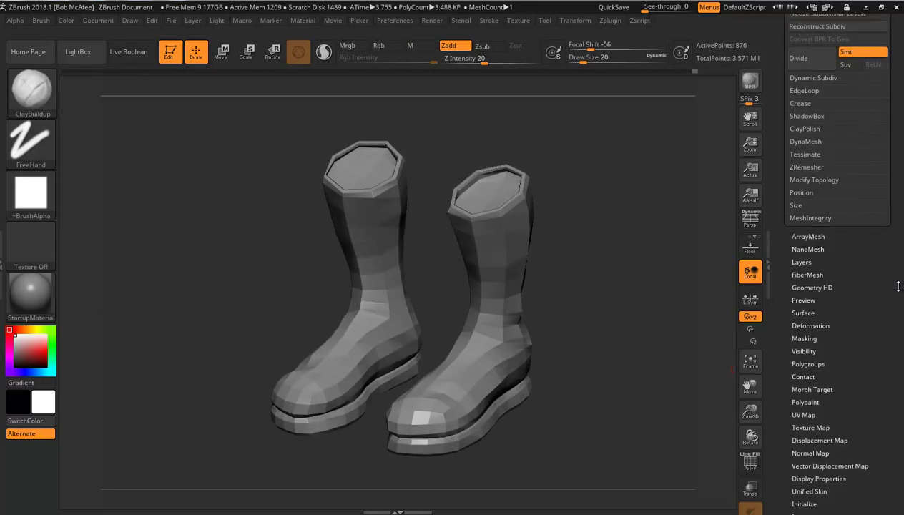
pyautogui.click(804, 342)
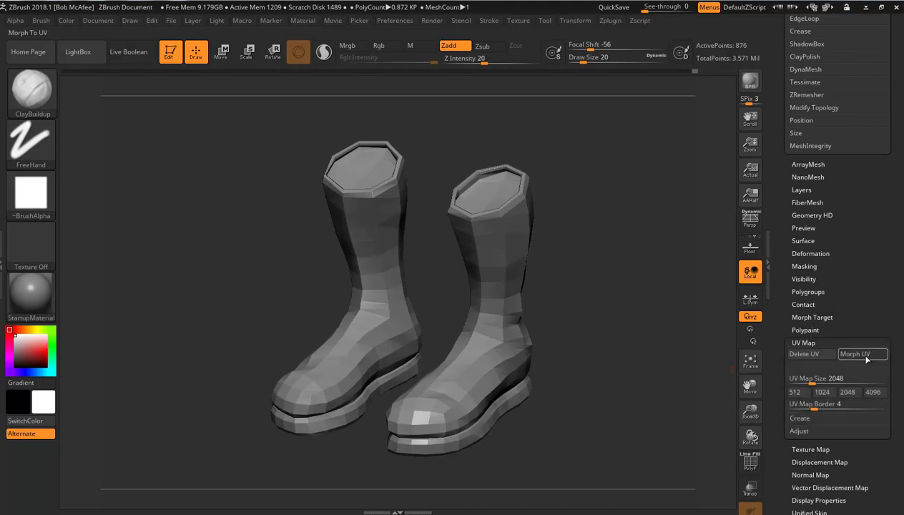
pyautogui.click(863, 354)
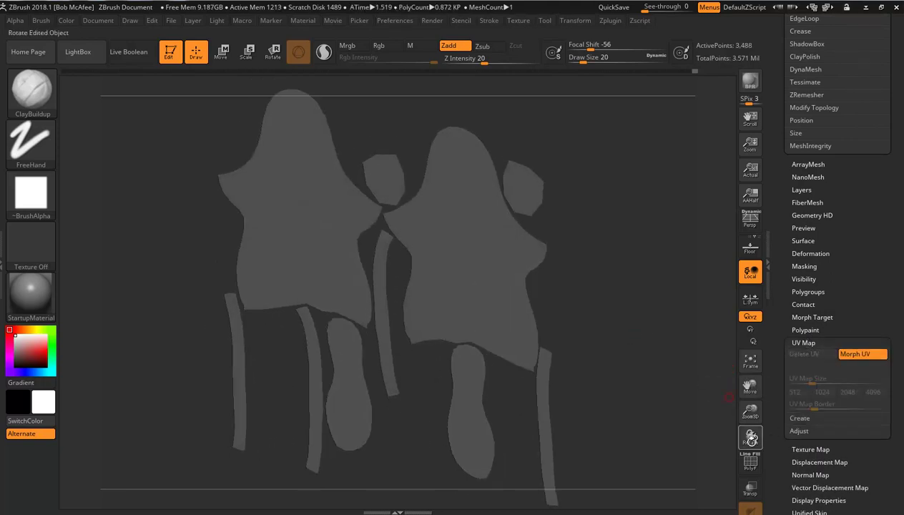
pyautogui.click(750, 461)
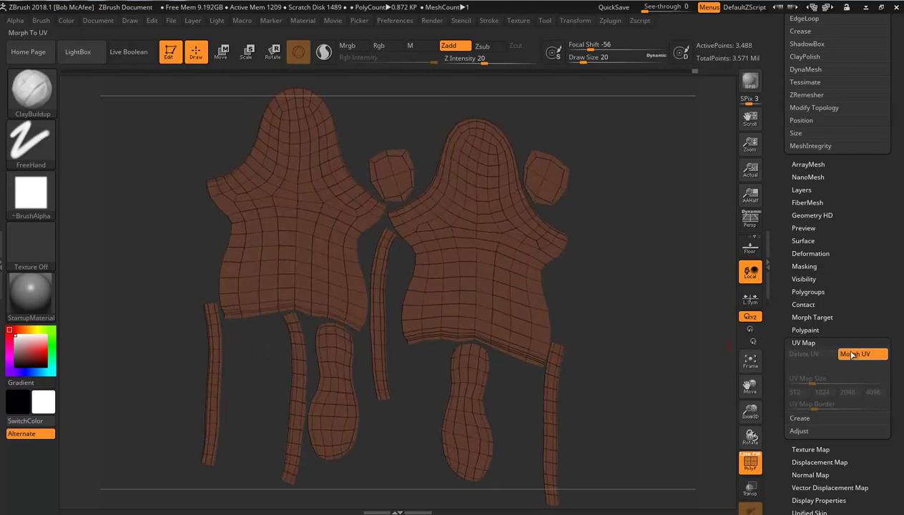
pyautogui.click(846, 350)
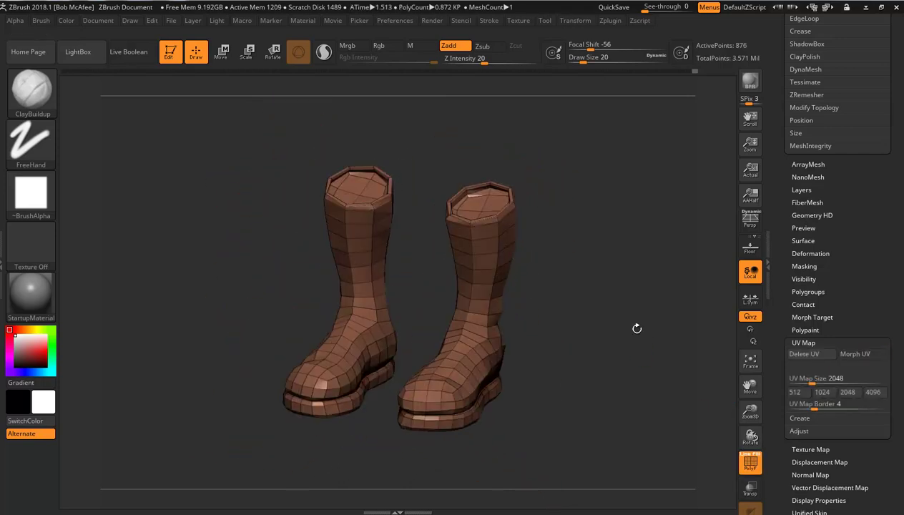
# - Create a displacement map for the boots at the 2048 UV map size
pyautogui.scroll(-4, 821, 336)
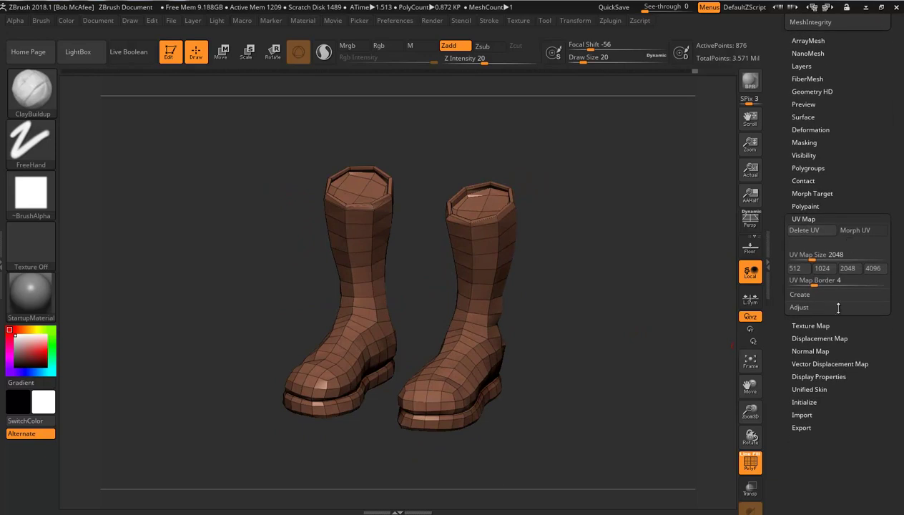
pyautogui.click(823, 339)
pyautogui.scroll(-2, 830, 372)
pyautogui.click(834, 378)
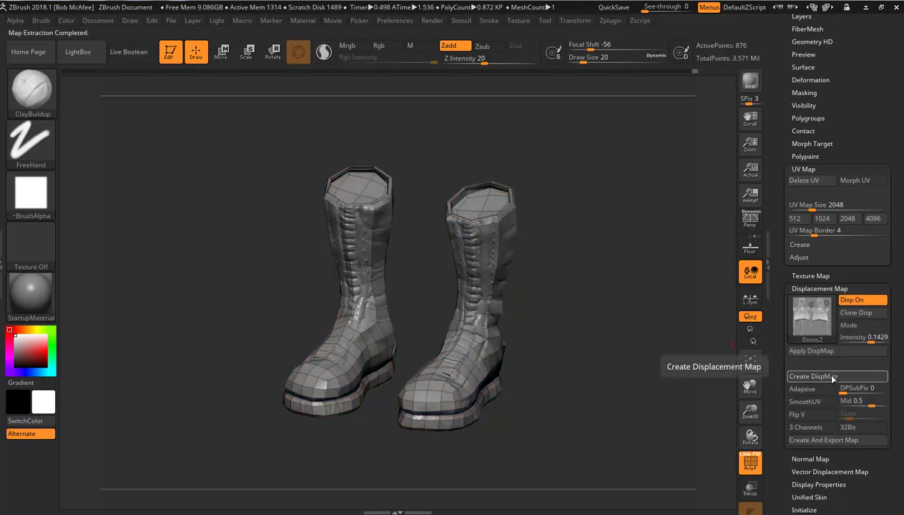
pyautogui.moveTo(625, 277); pyautogui.dragTo(610, 285)
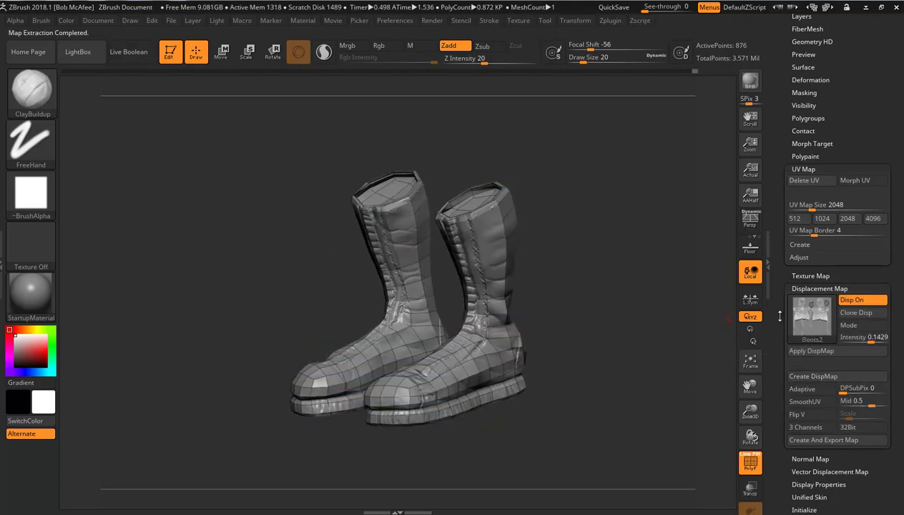
# - Clone the boots' displacement map into the alpha slot
pyautogui.moveTo(830, 326)
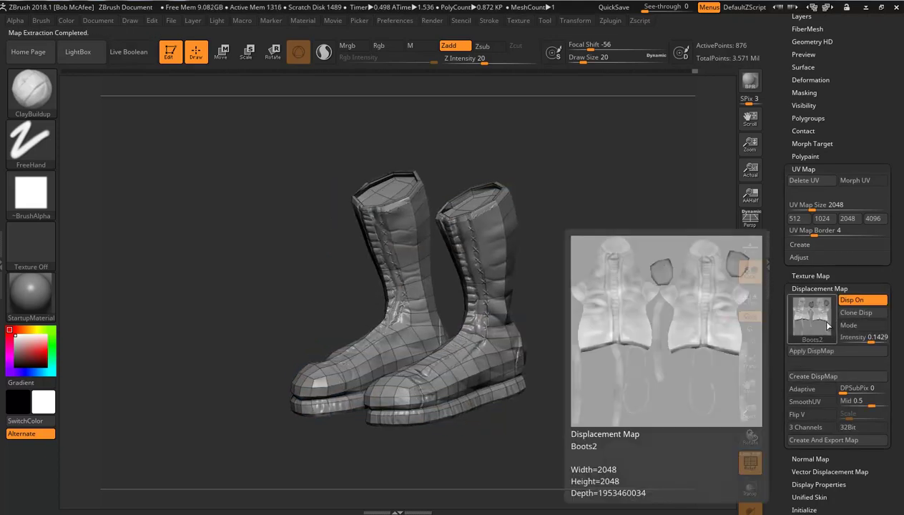
pyautogui.click(810, 276)
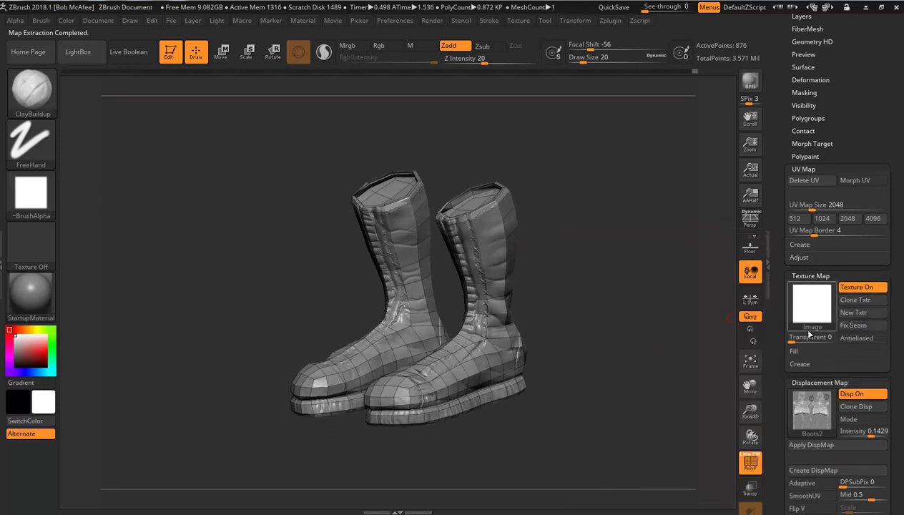
pyautogui.click(801, 276)
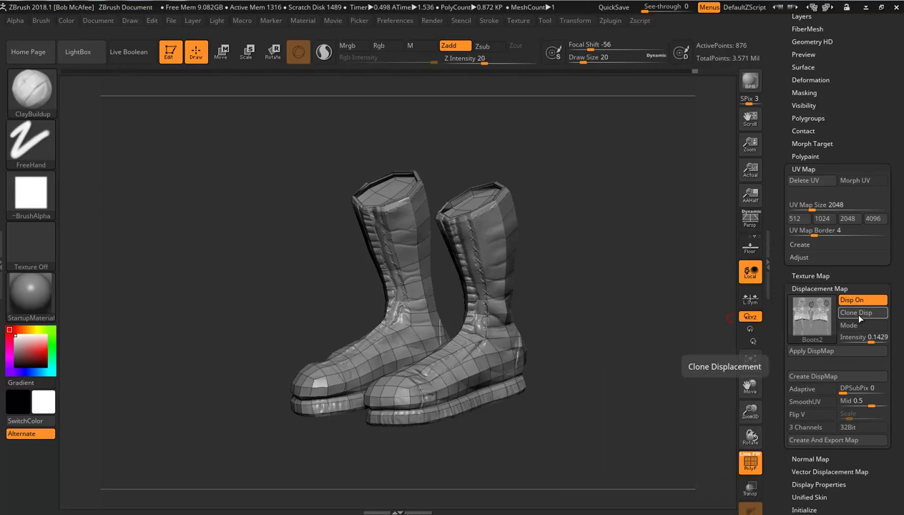
pyautogui.click(856, 313)
pyautogui.moveTo(32, 209)
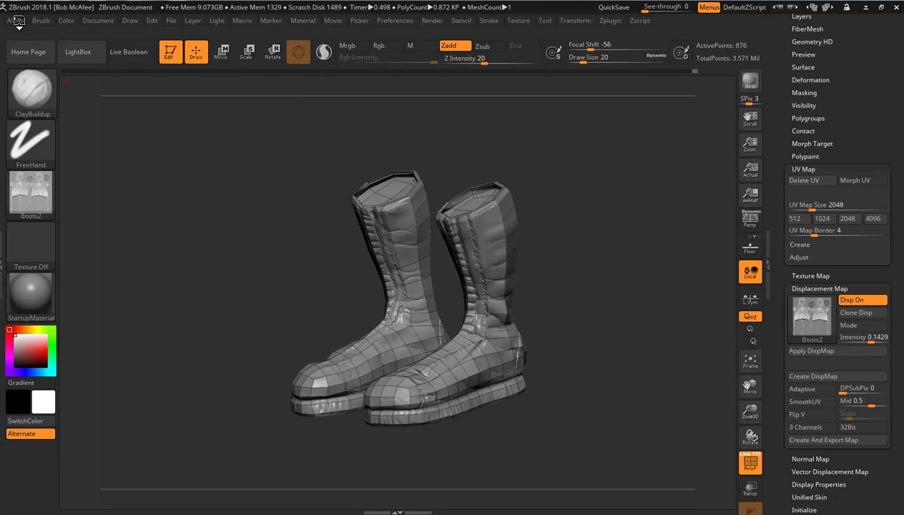
# - Look through the Boots2 alpha's Modify and Transfer options, and collapse the Displacement Map and UV Map settings
pyautogui.click(20, 23)
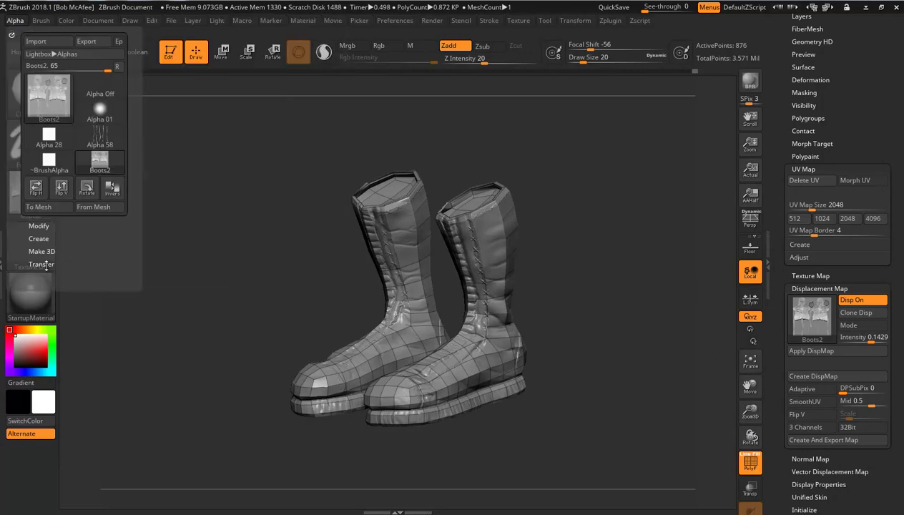
pyautogui.click(39, 226)
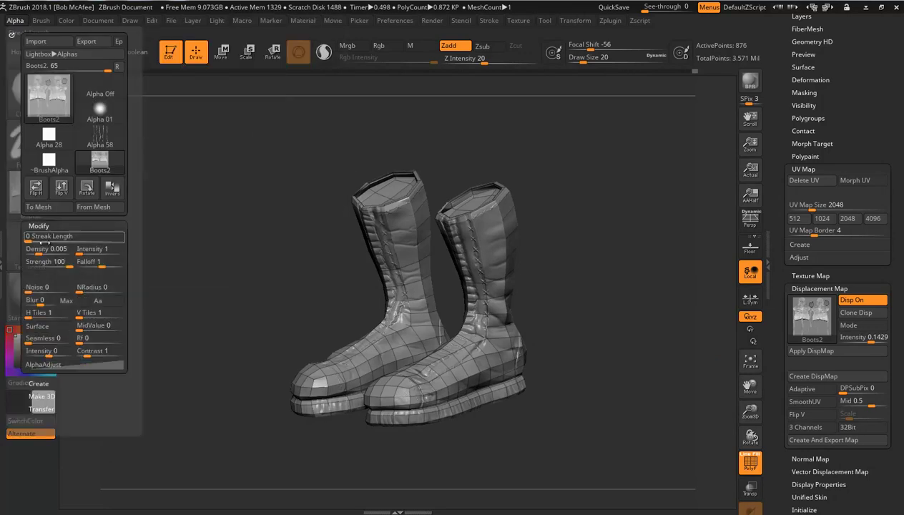
pyautogui.click(43, 409)
pyautogui.scroll(-4, 118, 396)
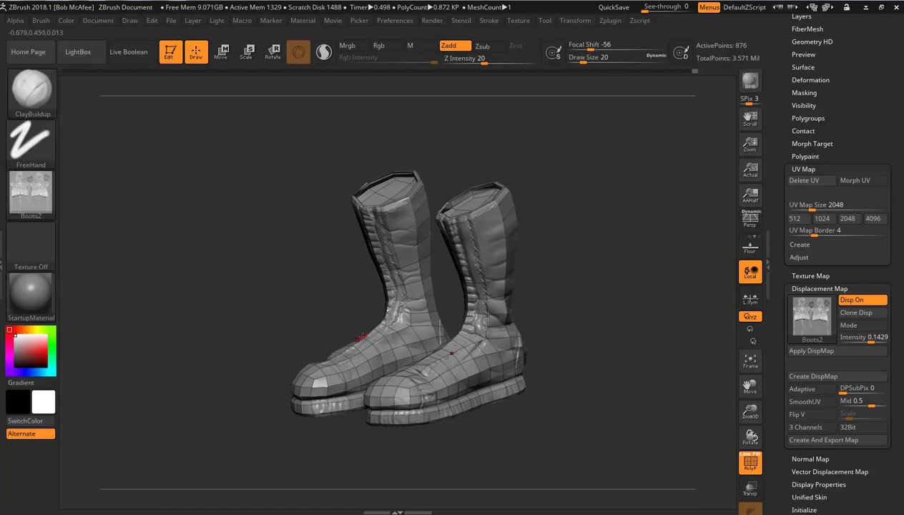
pyautogui.click(820, 289)
pyautogui.click(804, 169)
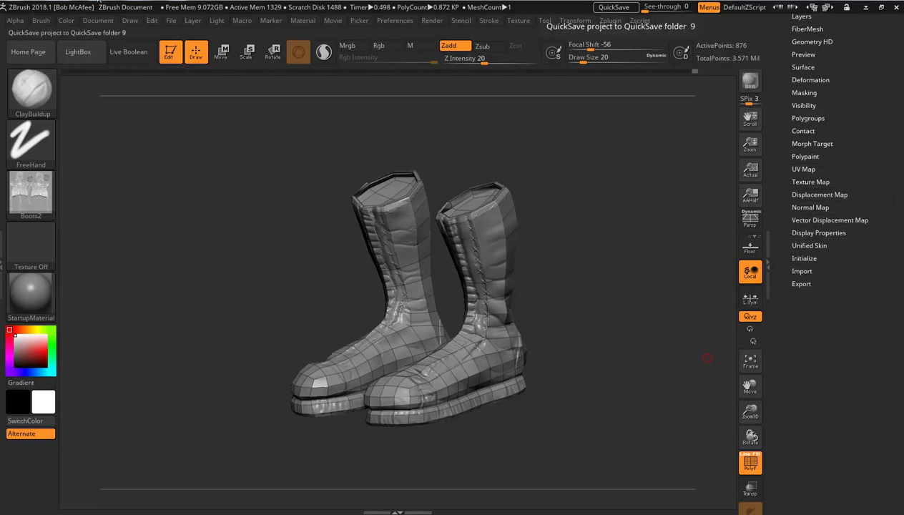
# - Export the Boots2 alpha as a TIFF file named Boots2 into the BobCharacter_Project sourceimages folder
pyautogui.click(17, 21)
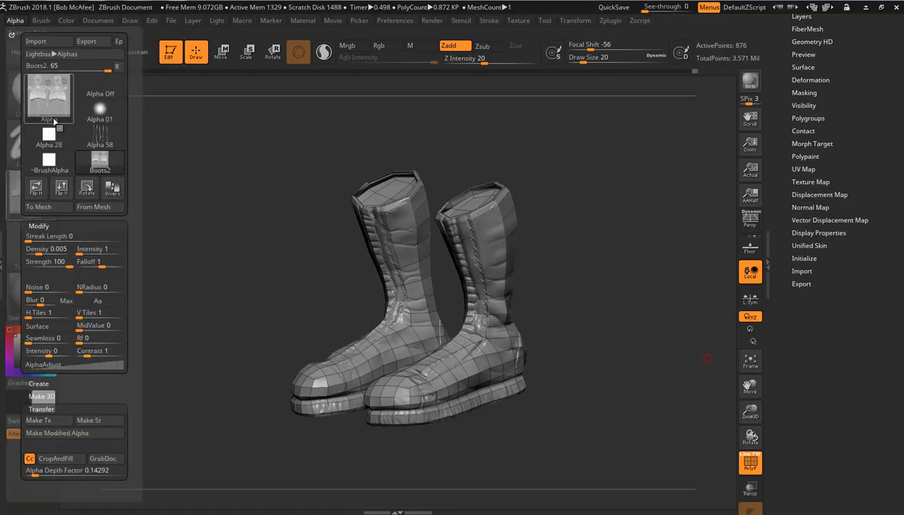
pyautogui.moveTo(57, 129)
pyautogui.moveTo(50, 108)
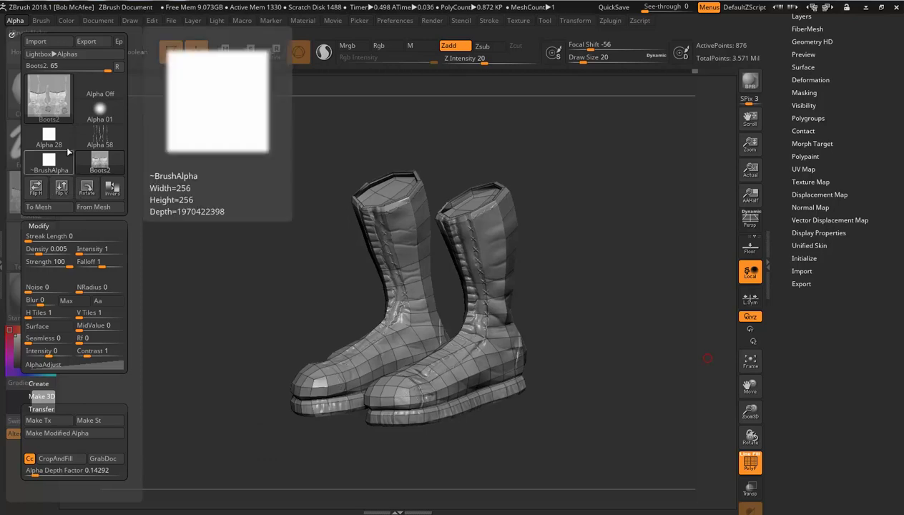
pyautogui.click(96, 41)
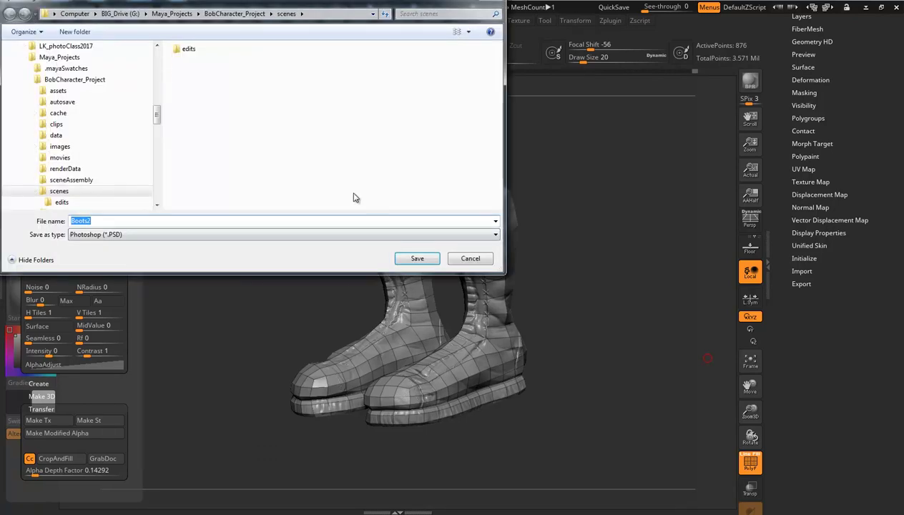
pyautogui.click(196, 235)
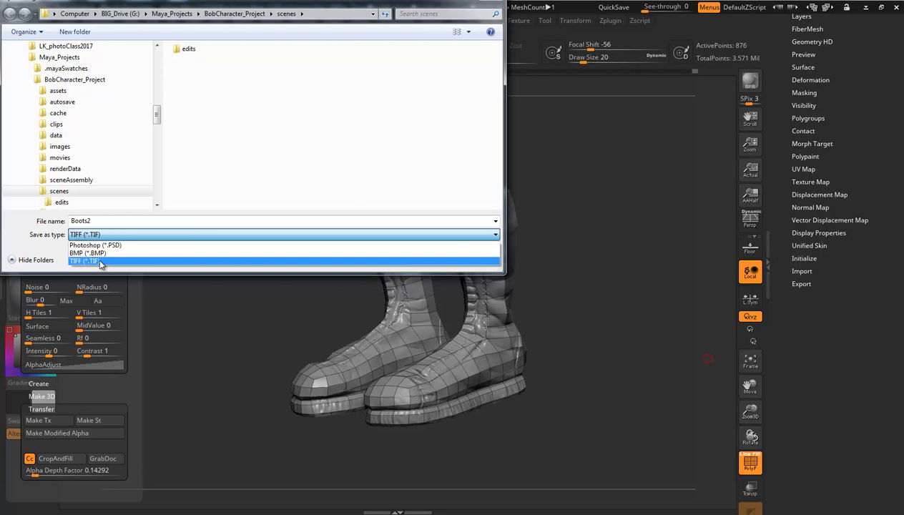
pyautogui.click(101, 262)
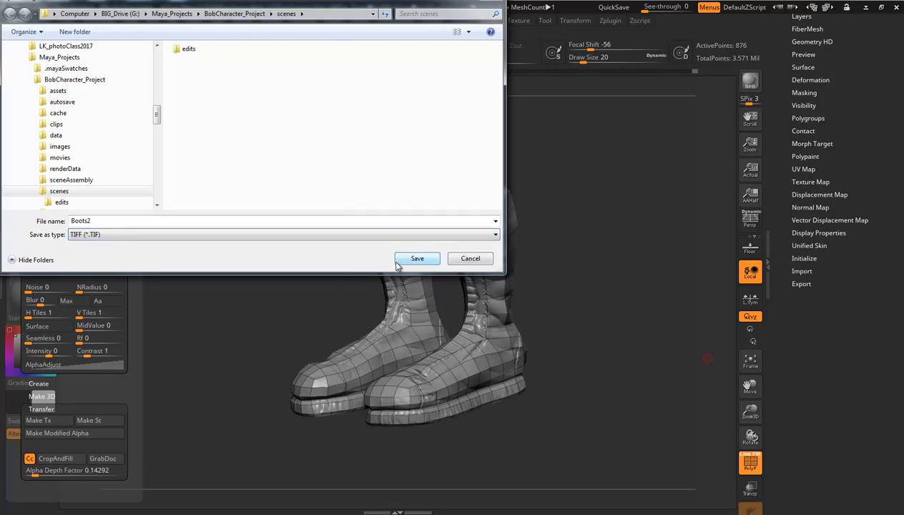
pyautogui.click(236, 14)
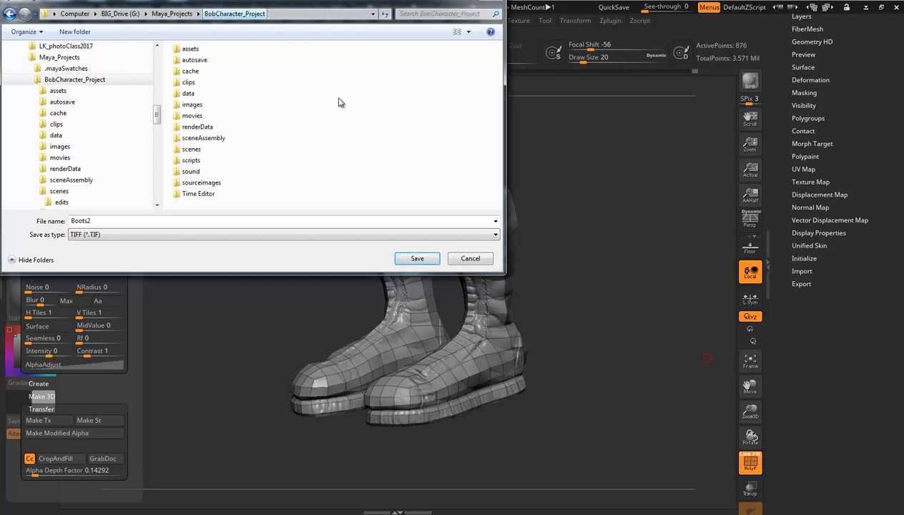
pyautogui.click(207, 184)
pyautogui.doubleClick(211, 185)
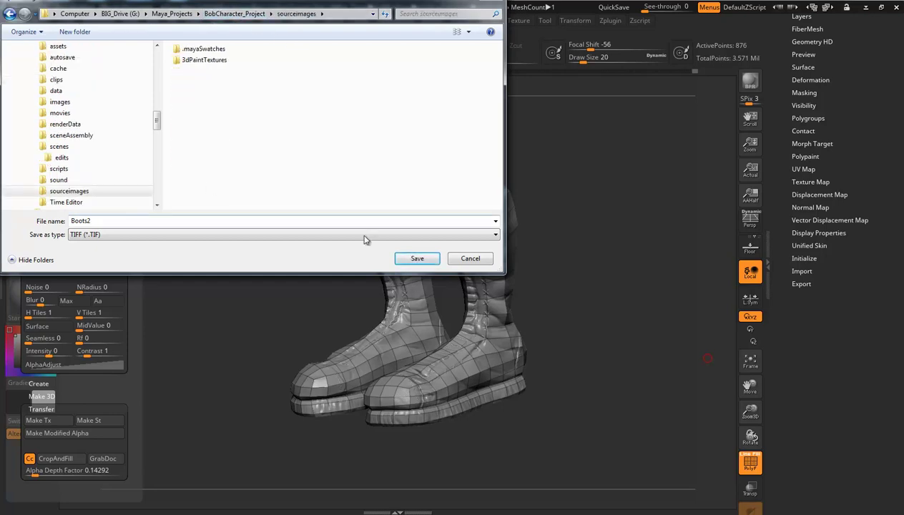
pyautogui.click(419, 259)
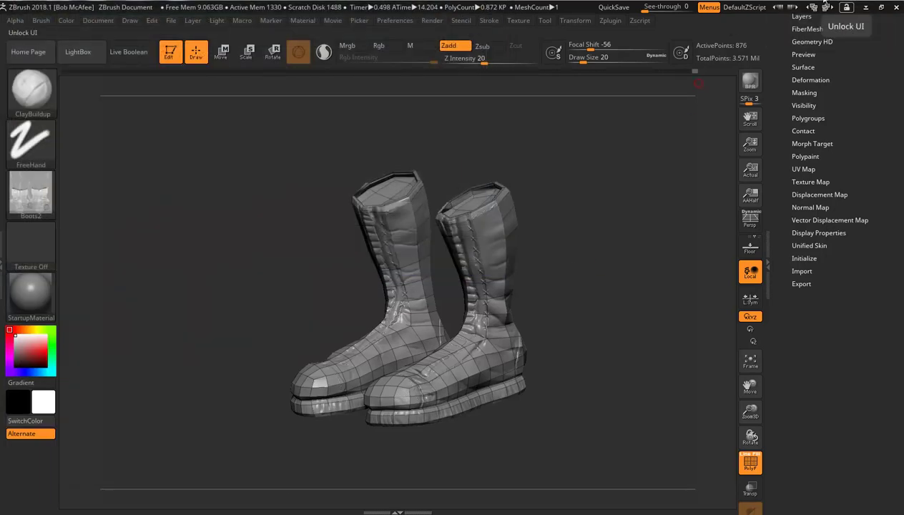
# - Switch to Maya, delete the boots mesh polySurface1, and turn off isolate select to show the full scene
pyautogui.click(867, 7)
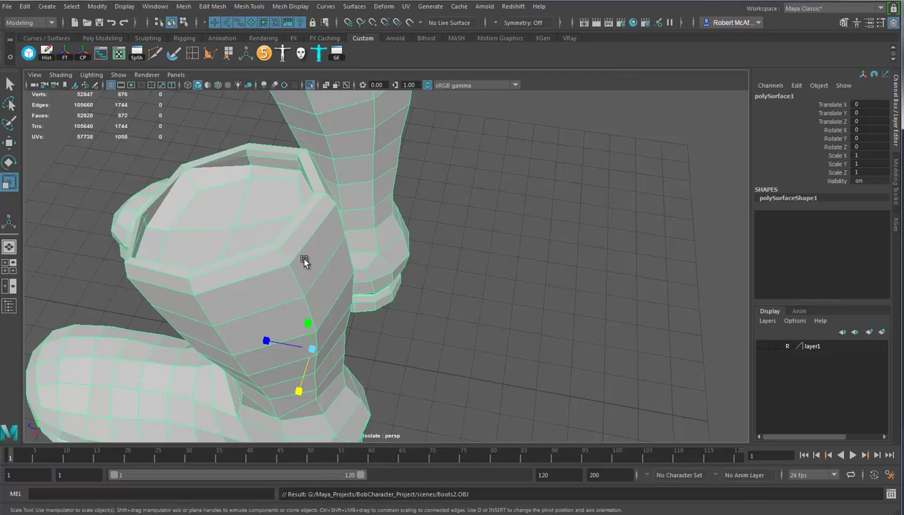
pyautogui.press('Delete')
pyautogui.press('f')
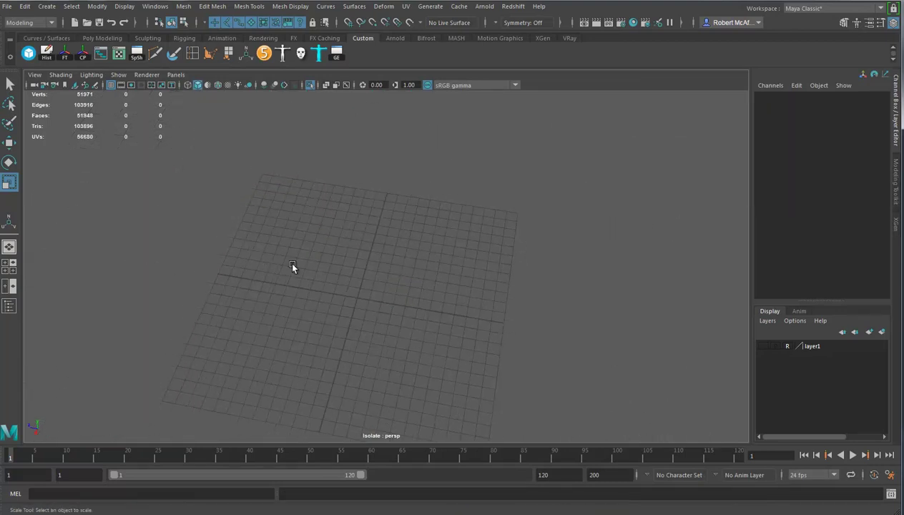
pyautogui.click(310, 85)
pyautogui.keyDown('alt'); pyautogui.moveTo(334, 179); pyautogui.dragTo(321, 247); pyautogui.keyUp('alt')
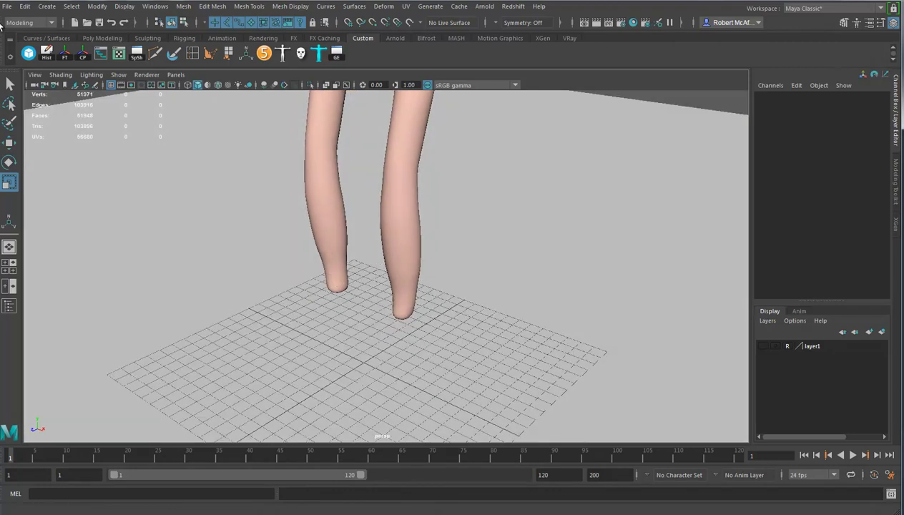
# - Import Boots2.OBJ from the BobCharacter_Project scenes folder using the Single Object OBJ option, and select the imported boots
pyautogui.click(7, 6)
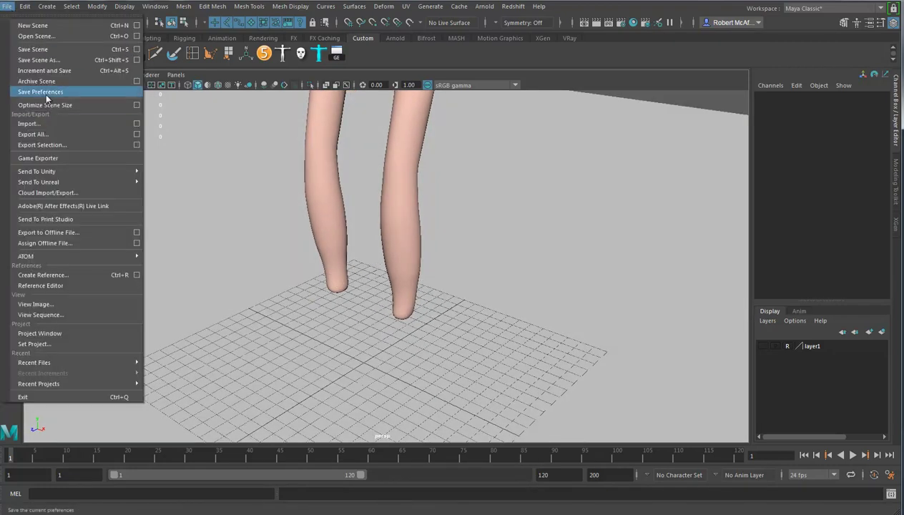
pyautogui.click(137, 124)
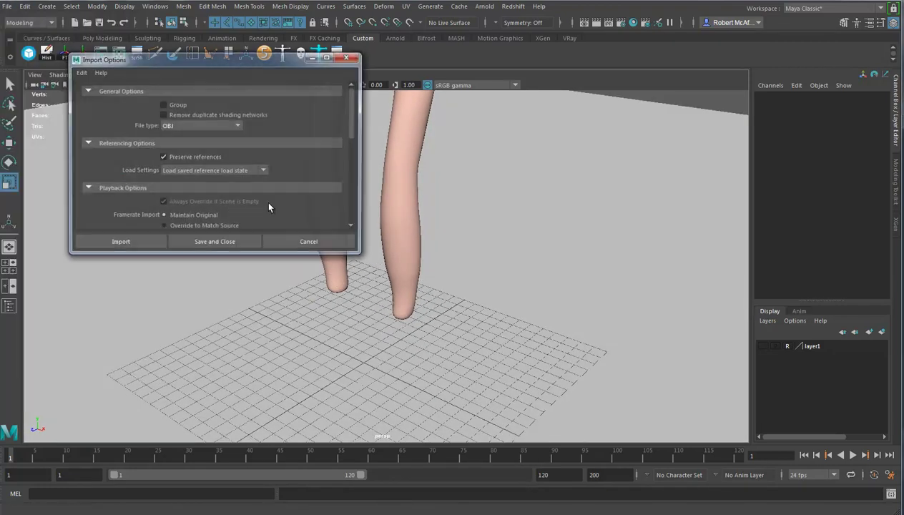
pyautogui.moveTo(353, 129); pyautogui.dragTo(344, 219)
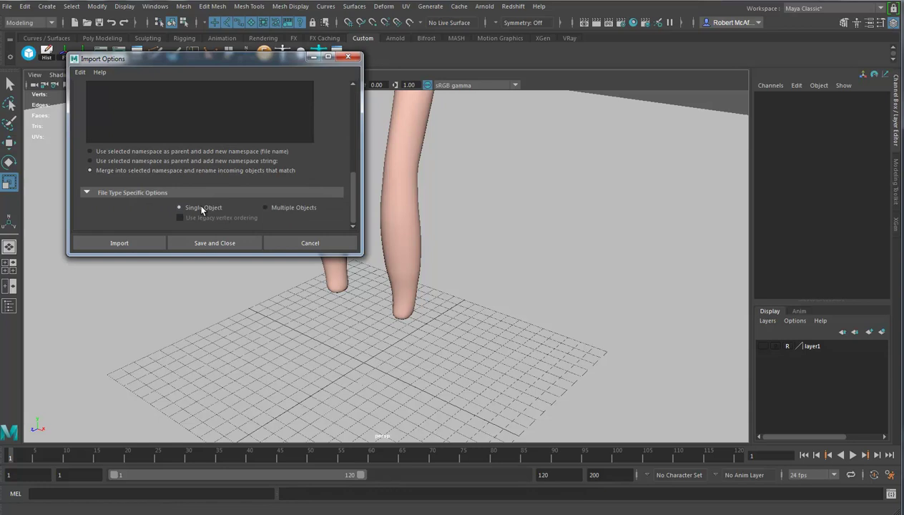
pyautogui.click(136, 244)
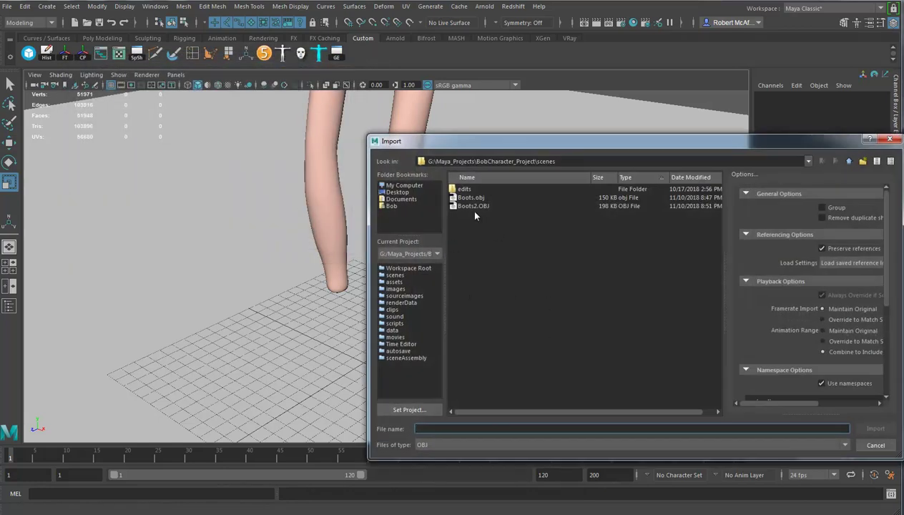
pyautogui.click(480, 206)
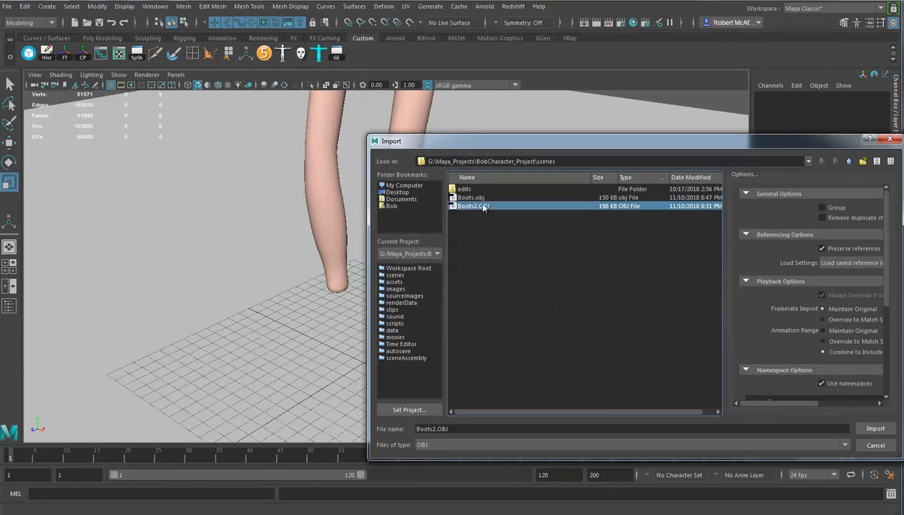
pyautogui.click(876, 429)
pyautogui.keyDown('alt'); pyautogui.moveTo(472, 294); pyautogui.dragTo(513, 174); pyautogui.keyUp('alt')
pyautogui.click(434, 256)
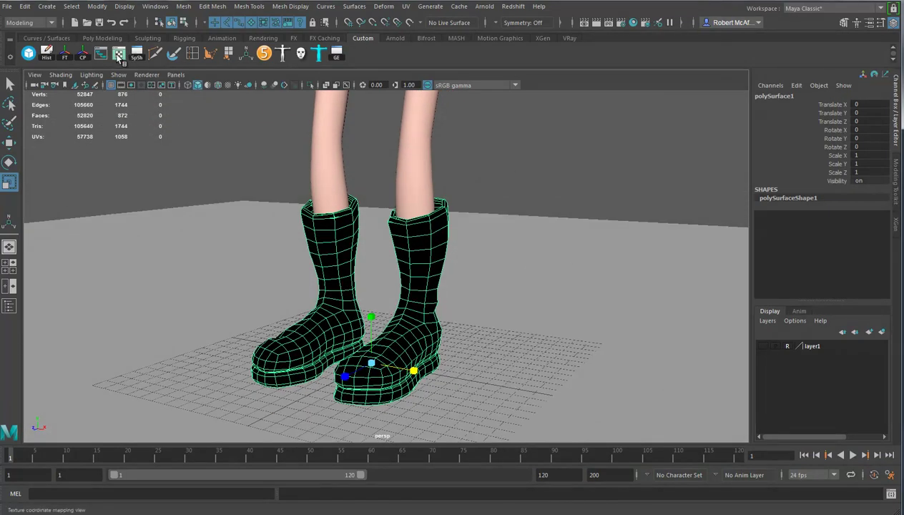
# - Graph the selected boots' material network in the Hypershade, check the scene's textures, and close the Hypershade
pyautogui.click(633, 23)
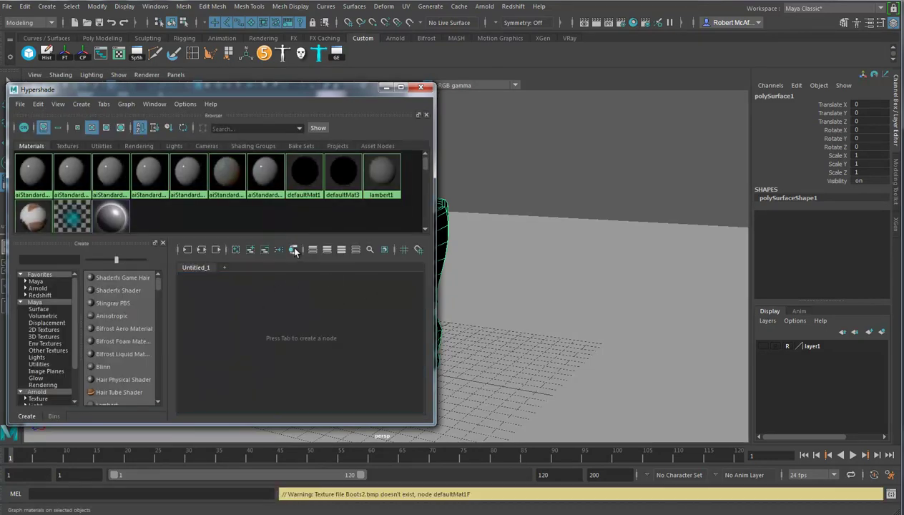
pyautogui.click(294, 249)
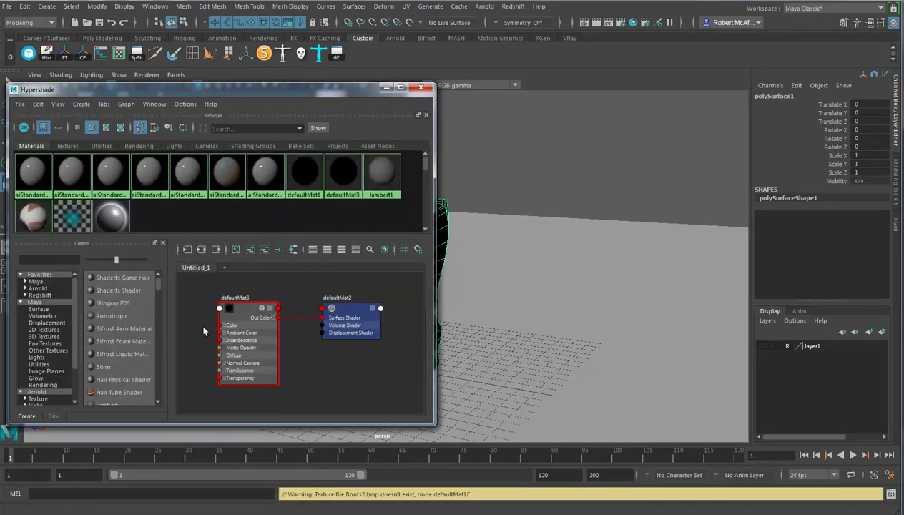
pyautogui.click(67, 146)
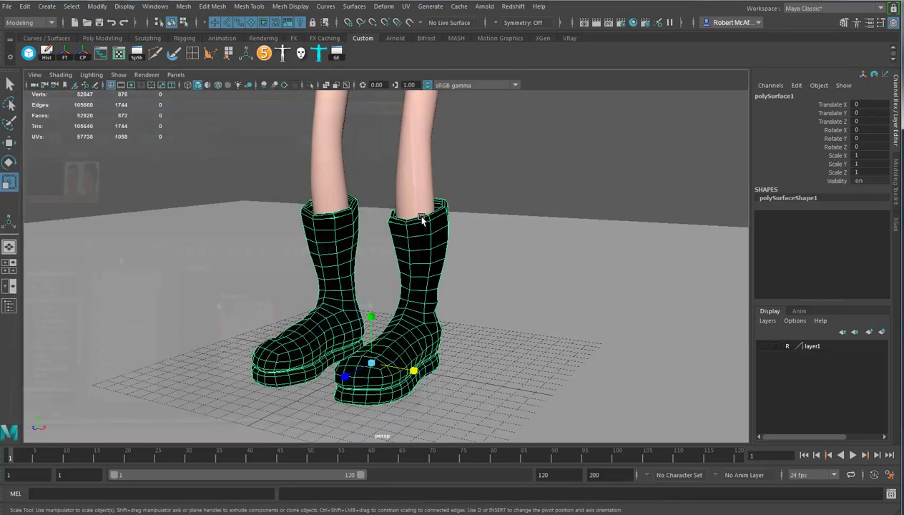
pyautogui.click(420, 87)
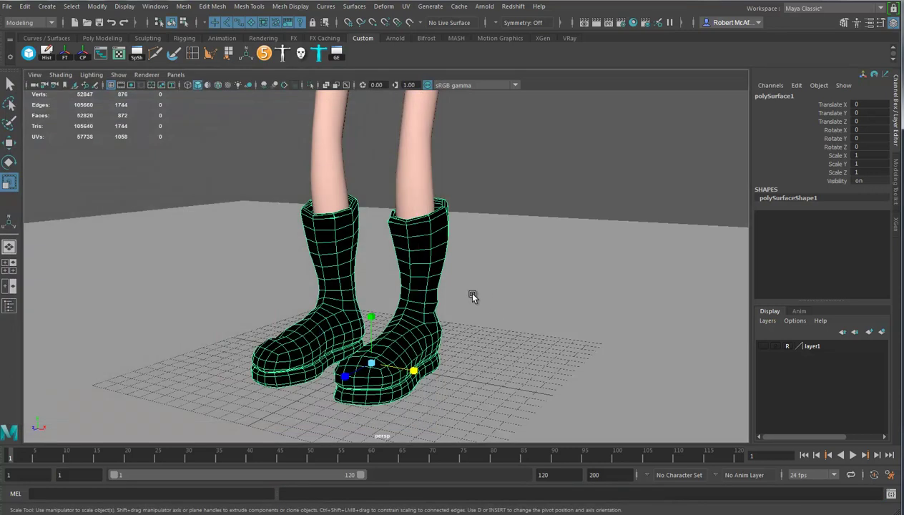
# - Assign a new aiStandardSurface material to the boots and close its attributes
pyautogui.keyDown('alt'); pyautogui.moveTo(478, 297); pyautogui.dragTo(430, 263); pyautogui.keyUp('alt')
pyautogui.rightClick(428, 247)
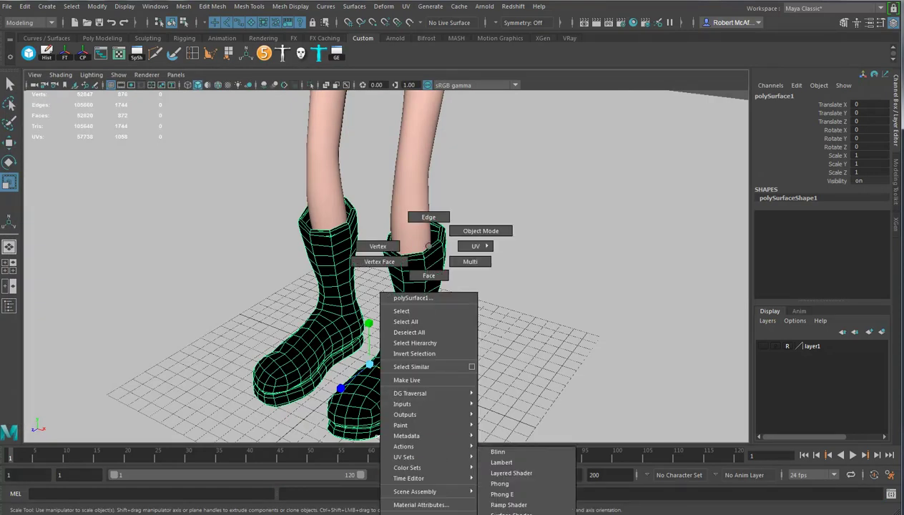
pyautogui.moveTo(422, 514)
pyautogui.click(528, 514)
pyautogui.keyDown('alt'); pyautogui.moveTo(469, 354); pyautogui.dragTo(479, 325); pyautogui.keyUp('alt')
pyautogui.keyDown('alt'); pyautogui.moveTo(479, 324); pyautogui.dragTo(528, 336, button='right'); pyautogui.keyUp('alt')
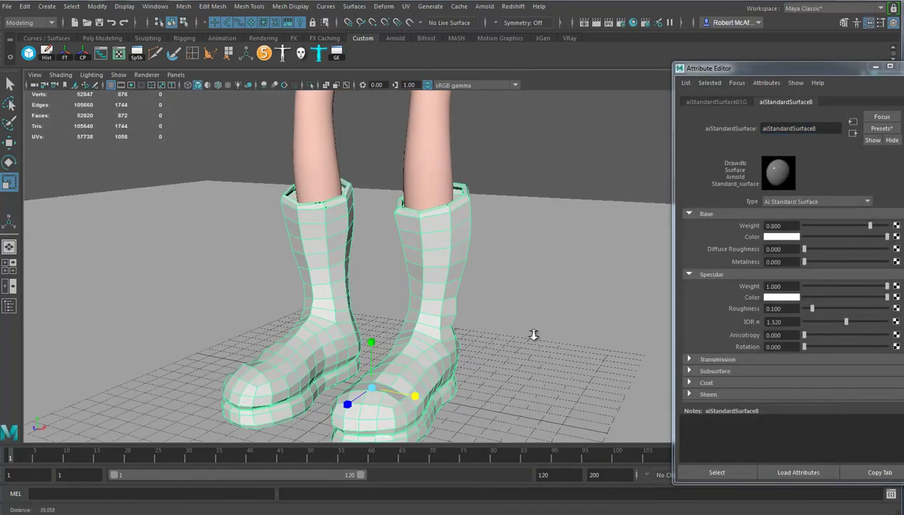
pyautogui.keyDown('alt'); pyautogui.moveTo(529, 336); pyautogui.dragTo(539, 301, button='middle'); pyautogui.keyUp('alt')
pyautogui.keyDown('alt'); pyautogui.moveTo(539, 301); pyautogui.dragTo(516, 284); pyautogui.keyUp('alt')
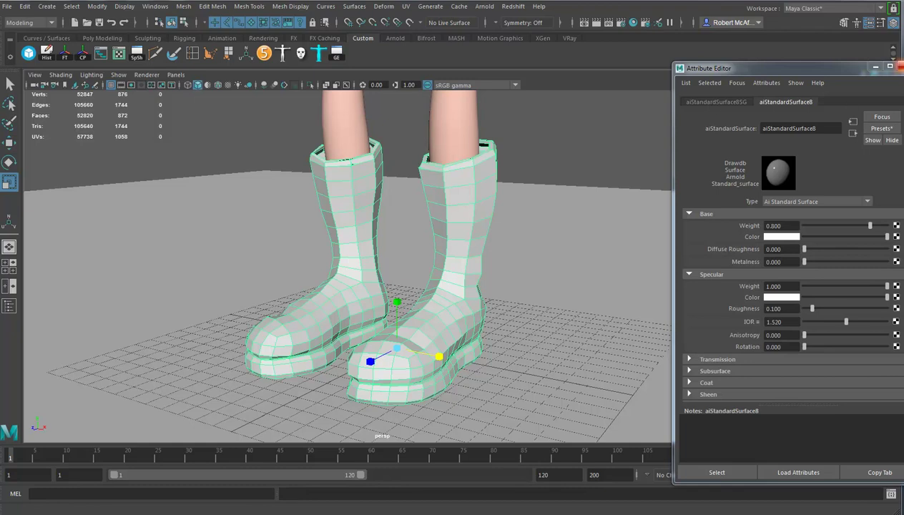
pyautogui.hotkey('ctrl', 'a')
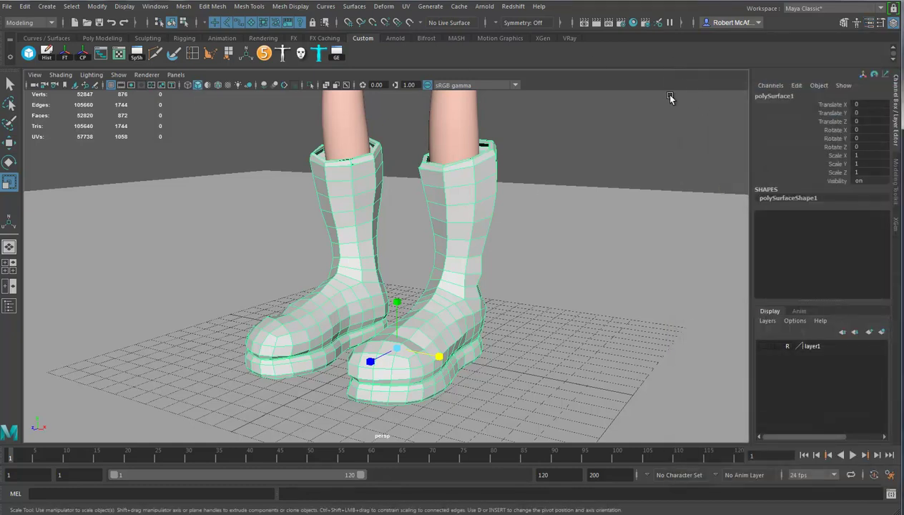
# - Create an Arnold area light and scale it uniformly to about 3.8
pyautogui.click(513, 6)
pyautogui.moveTo(537, 73)
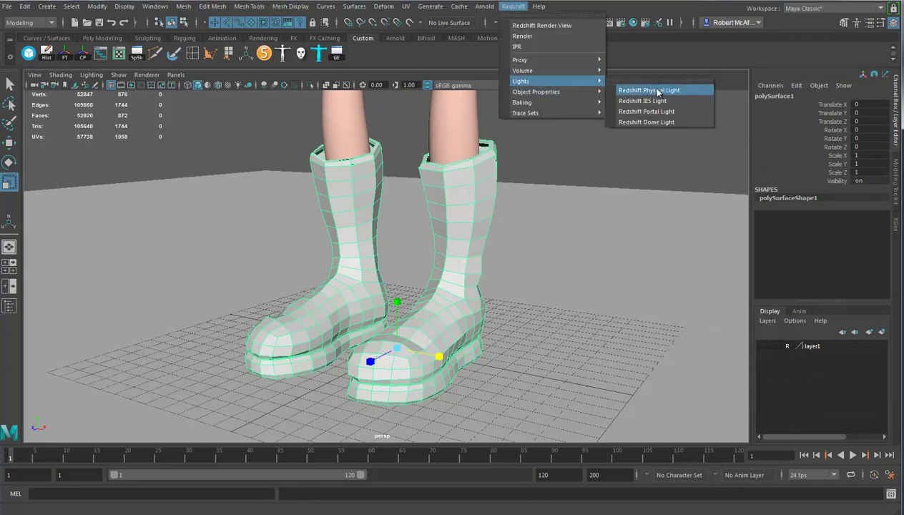
pyautogui.moveTo(484, 6)
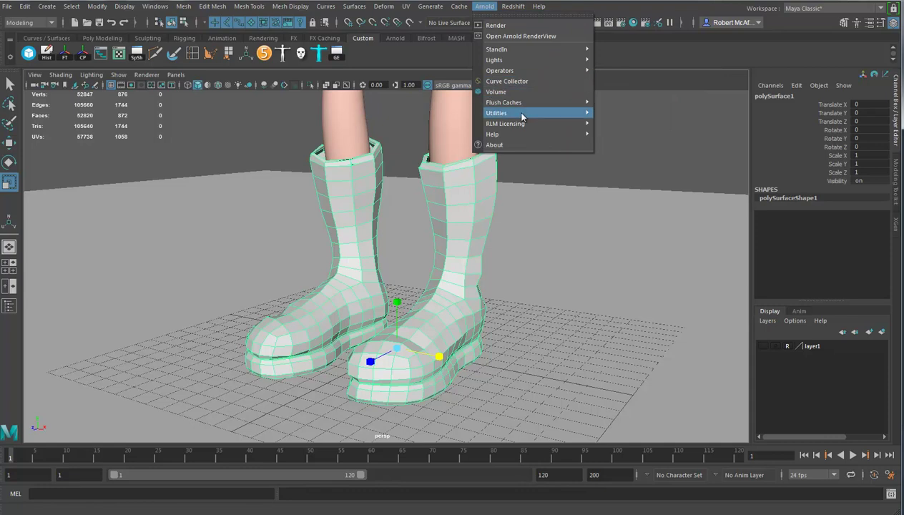
pyautogui.moveTo(516, 114)
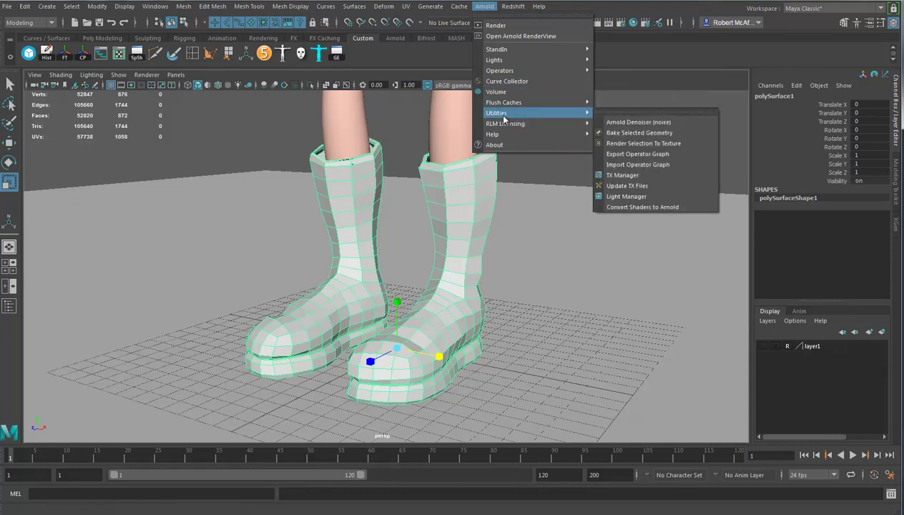
pyautogui.moveTo(506, 61)
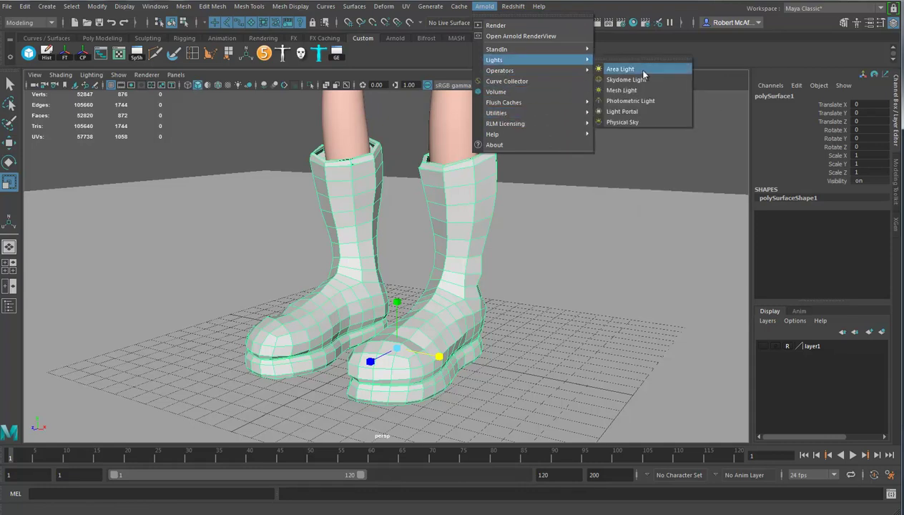
pyautogui.click(620, 69)
pyautogui.moveTo(397, 347); pyautogui.dragTo(489, 334)
pyautogui.press('w')
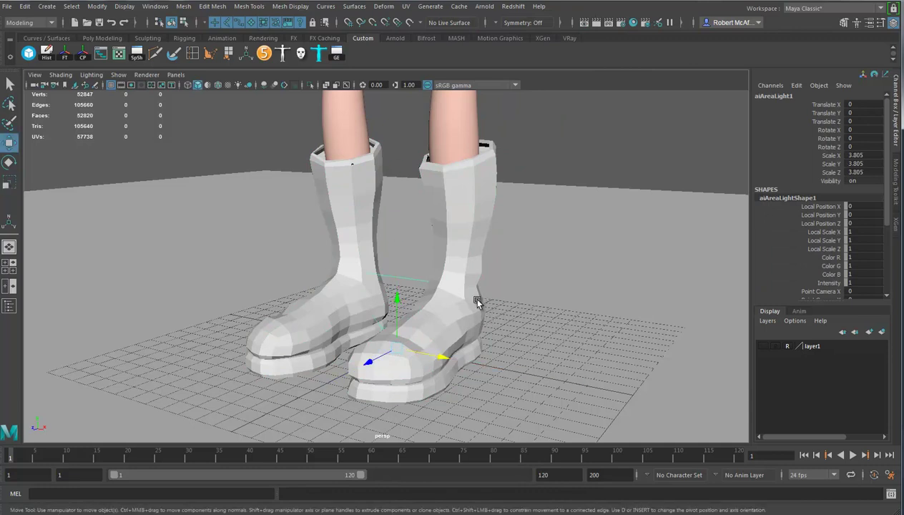
# - Look through the area light to aim it down at the boots from the front, and return to the perspective view
pyautogui.click(179, 75)
pyautogui.click(214, 117)
pyautogui.keyDown('alt'); pyautogui.moveTo(471, 284); pyautogui.dragTo(420, 287, button='right'); pyautogui.keyUp('alt')
pyautogui.moveTo(420, 286)
pyautogui.keyDown('alt'); pyautogui.mouseDown()
pyautogui.moveTo(242, 271)
pyautogui.moveTo(429, 285)
pyautogui.mouseUp(); pyautogui.keyUp('alt')
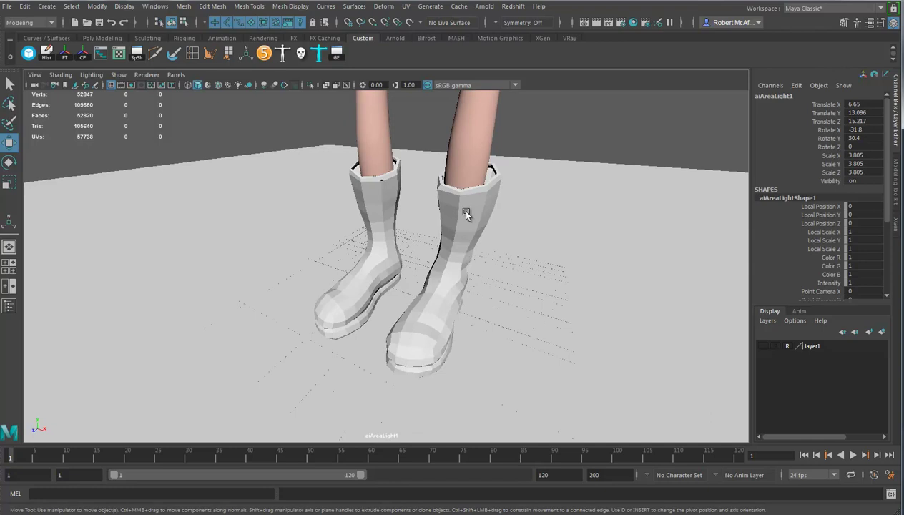
pyautogui.press('space')
pyautogui.moveTo(576, 168); pyautogui.dragTo(576, 85)
pyautogui.keyDown('alt'); pyautogui.moveTo(485, 143); pyautogui.dragTo(550, 183); pyautogui.keyUp('alt')
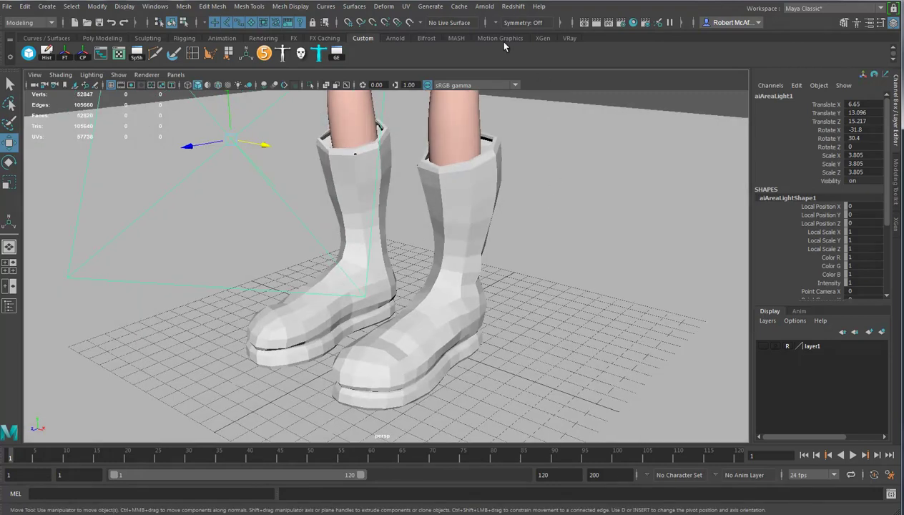
# - Render the scene in the Arnold RenderView, setting the area light's exposure to 5 and its intensity to about 5
pyautogui.click(485, 6)
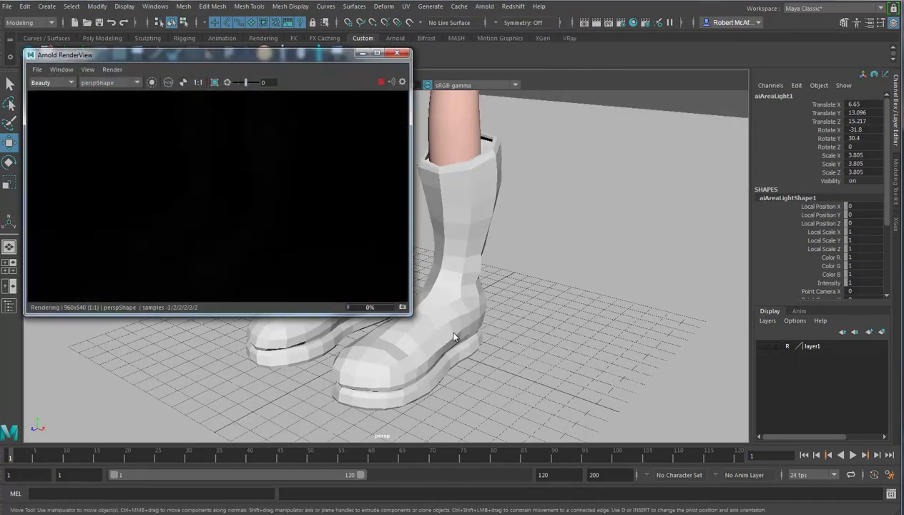
pyautogui.moveTo(267, 50); pyautogui.dragTo(521, 119)
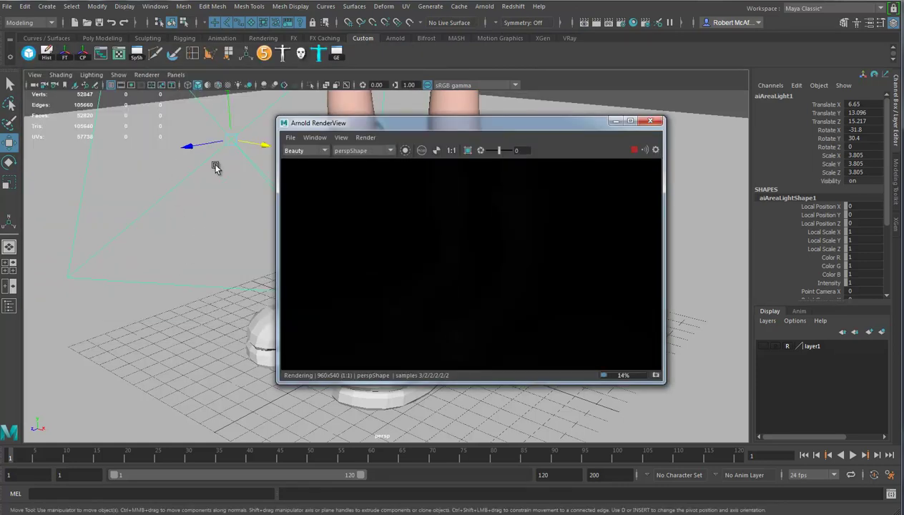
pyautogui.hotkey('ctrl', 'a')
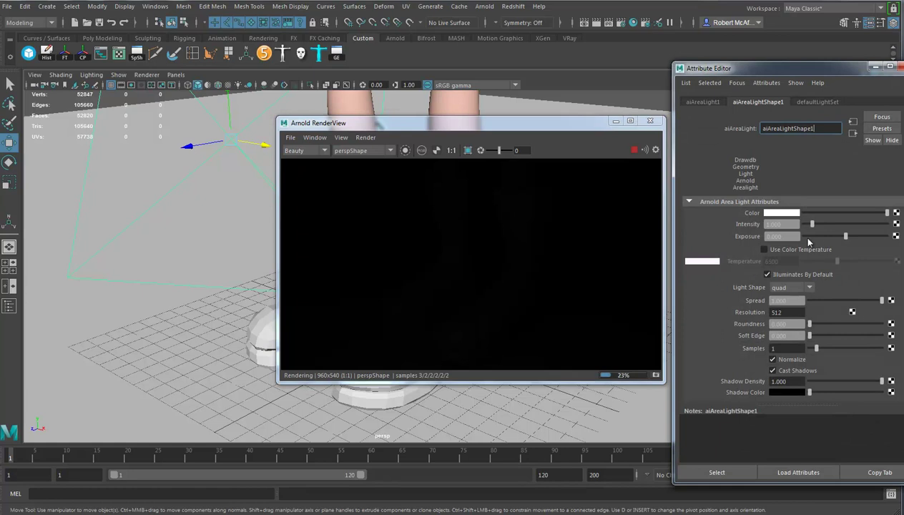
pyautogui.moveTo(856, 237); pyautogui.dragTo(887, 236)
pyautogui.moveTo(834, 222); pyautogui.dragTo(855, 225)
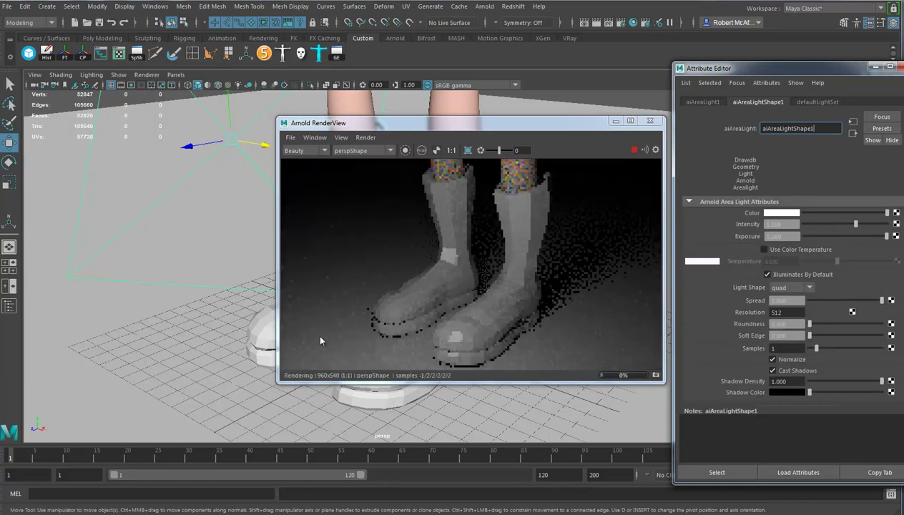
# - Select the boots mesh and compare its Arnold render with smooth mesh preview on and off
pyautogui.click(258, 336)
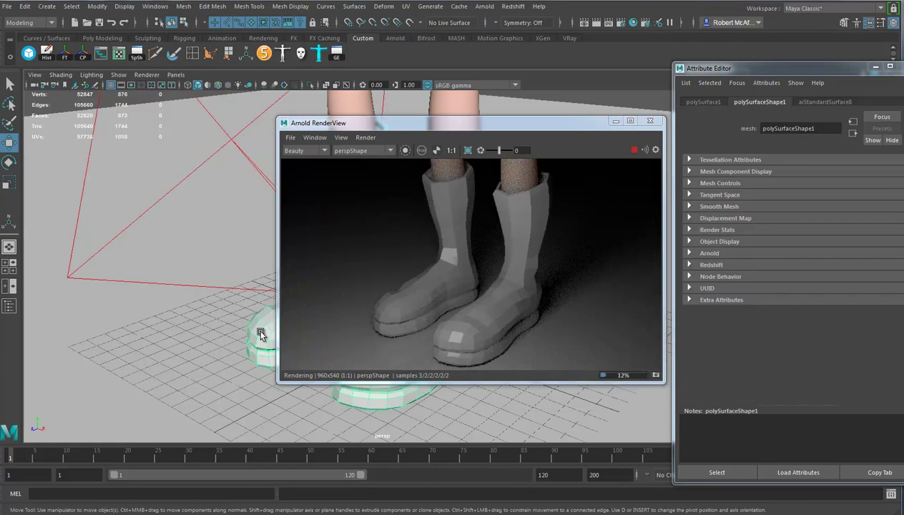
pyautogui.press('3')
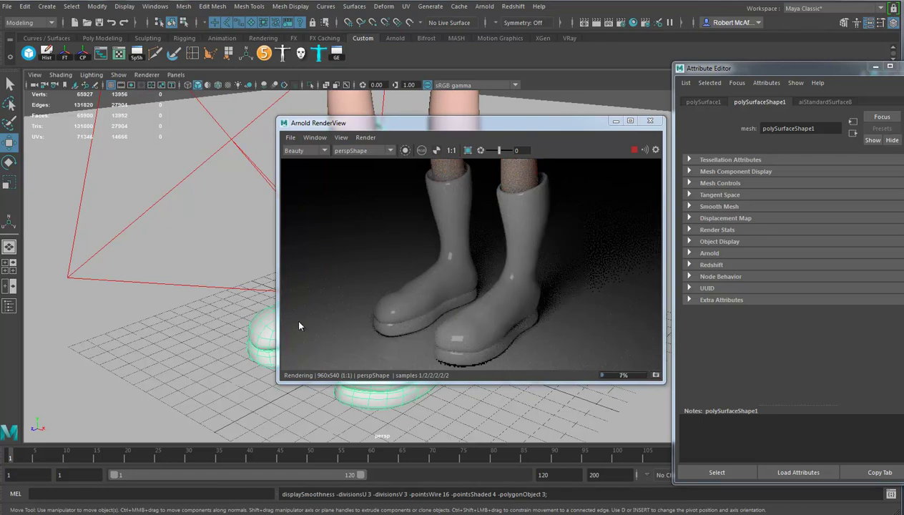
pyautogui.press('1')
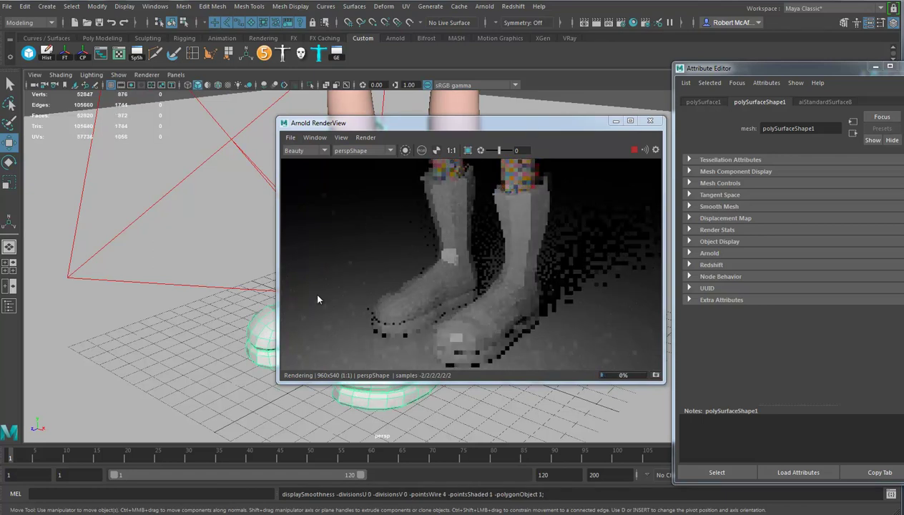
# - Set the boots shape's Arnold subdivision type to catclark, keeping the render view clear of the mesh
pyautogui.moveTo(516, 129); pyautogui.dragTo(333, 122)
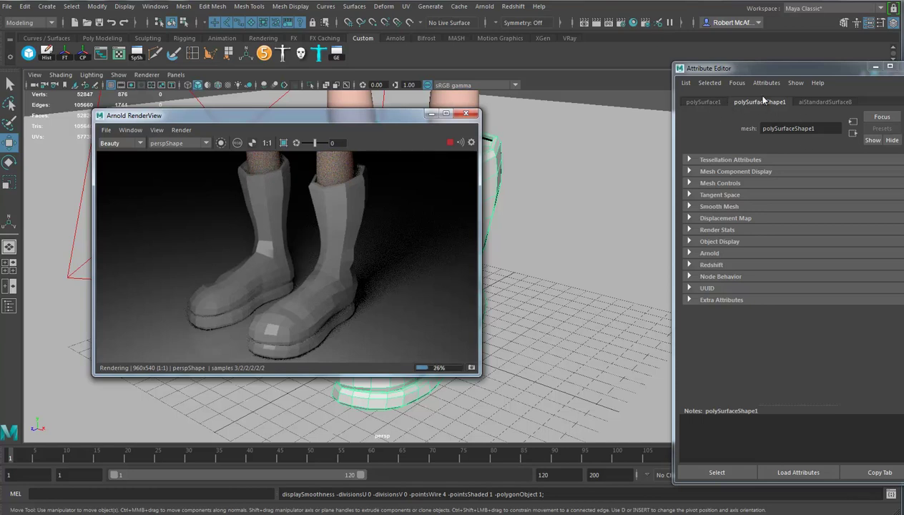
pyautogui.click(691, 254)
pyautogui.click(691, 255)
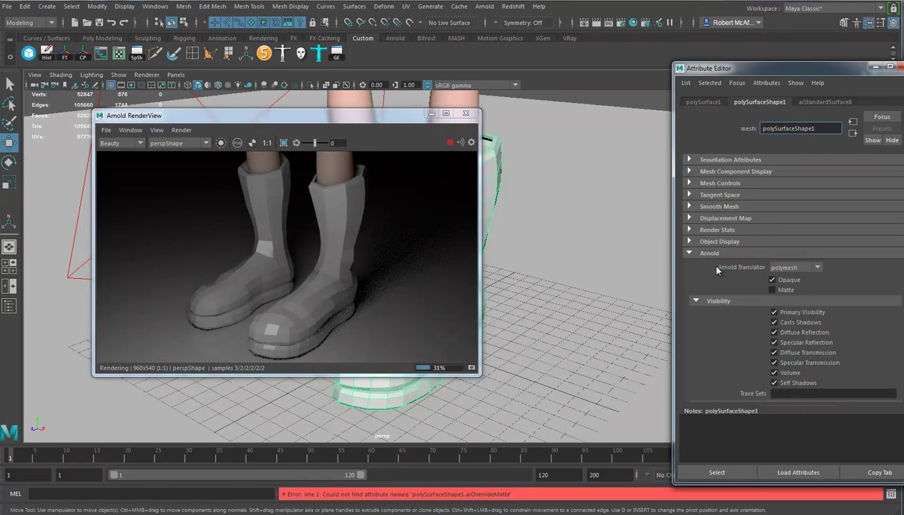
pyautogui.click(712, 305)
pyautogui.scroll(-3, 762, 286)
pyautogui.click(716, 217)
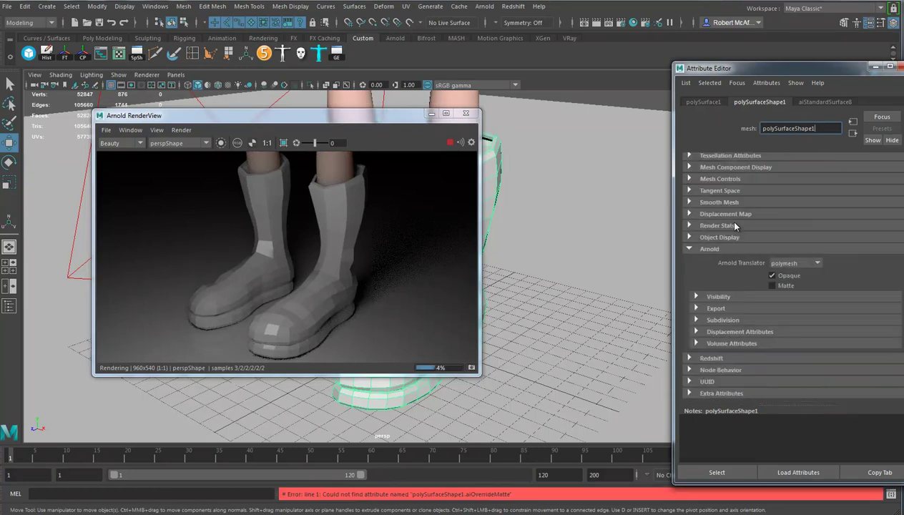
pyautogui.click(723, 320)
pyautogui.scroll(-2, 762, 311)
pyautogui.scroll(-1, 756, 304)
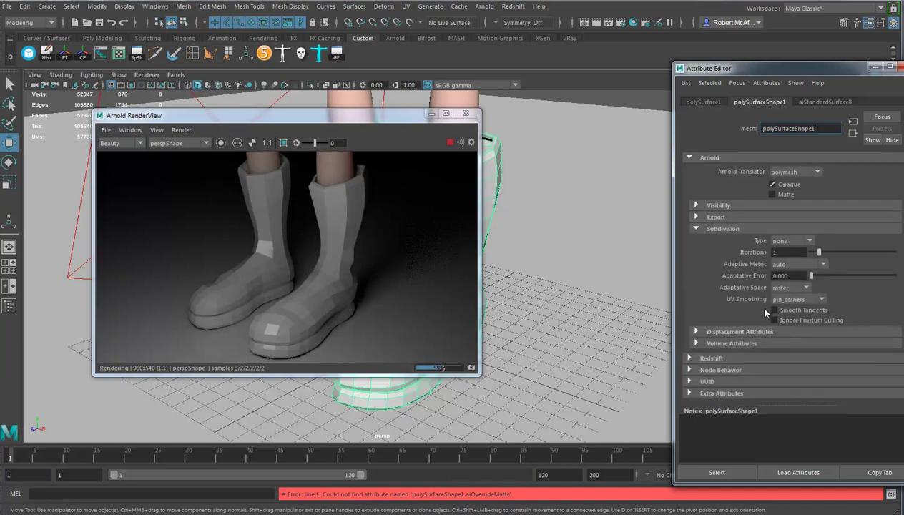
pyautogui.click(808, 241)
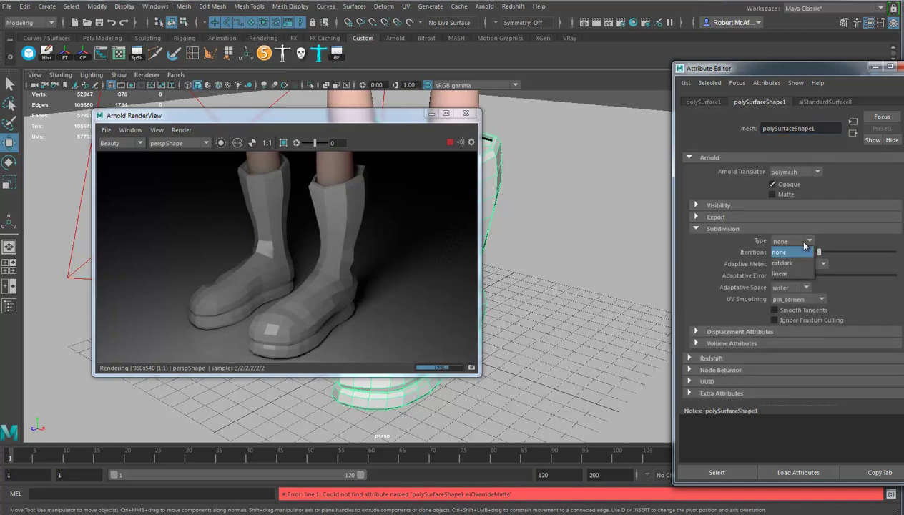
pyautogui.click(783, 265)
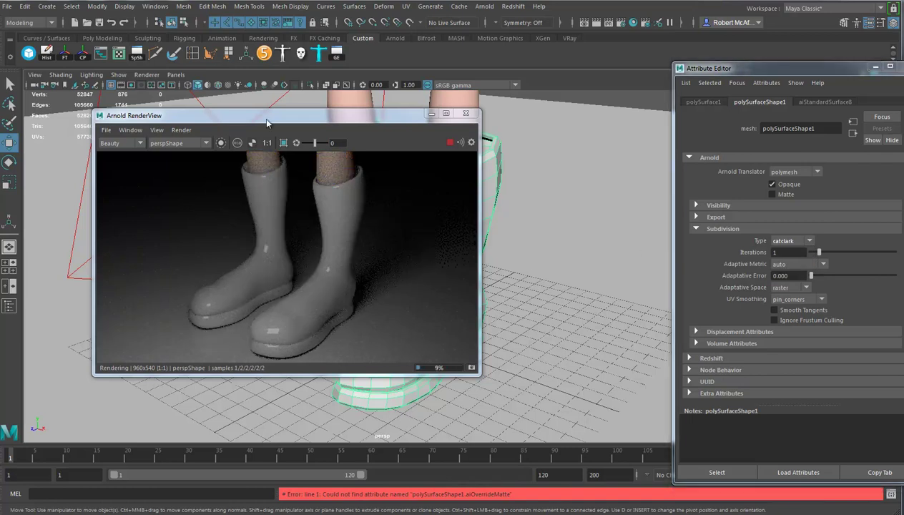
pyautogui.moveTo(265, 116); pyautogui.dragTo(176, 114)
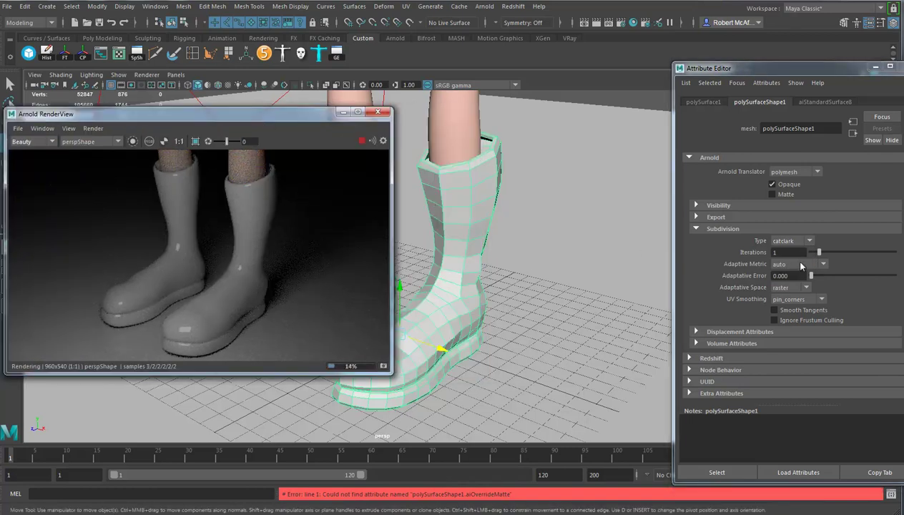
# - Try 3 Arnold subdivision iterations on the boots shape, and raise the value to 5
pyautogui.click(787, 252)
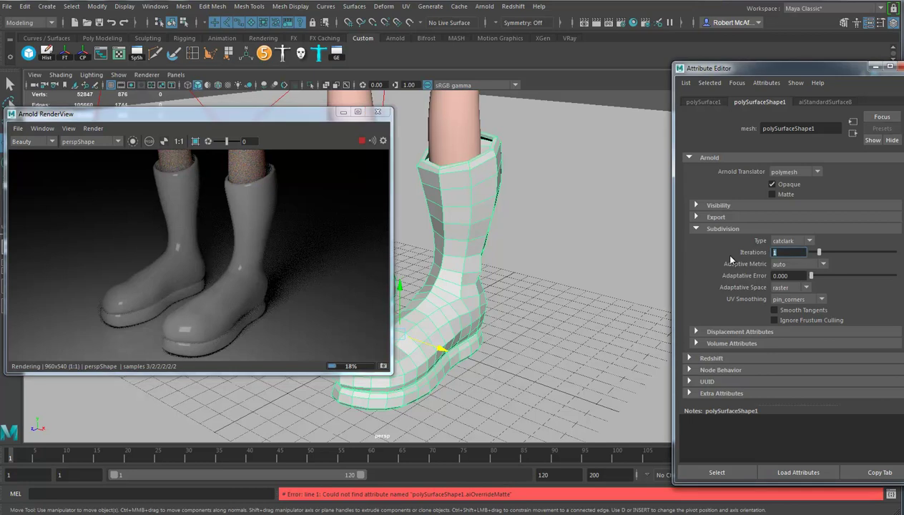
pyautogui.write('3')
pyautogui.press('Return')
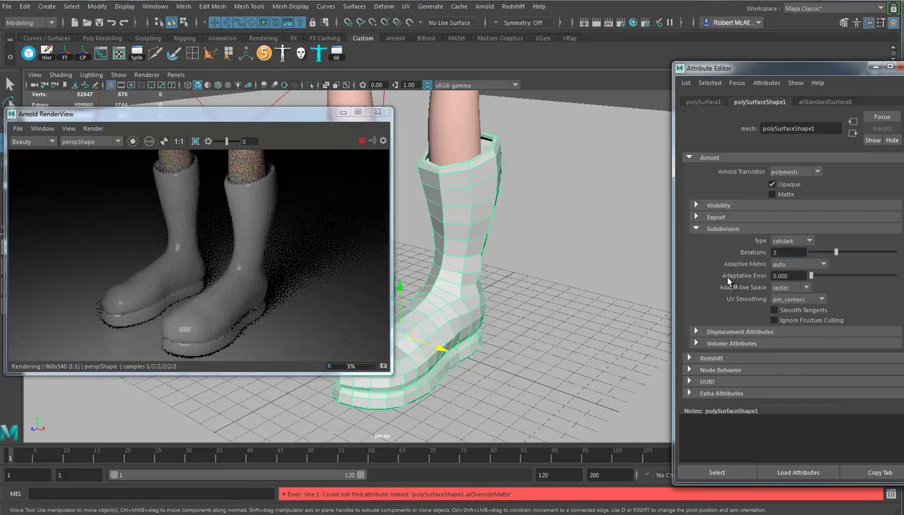
pyautogui.moveTo(782, 253); pyautogui.dragTo(752, 255)
pyautogui.write('5')
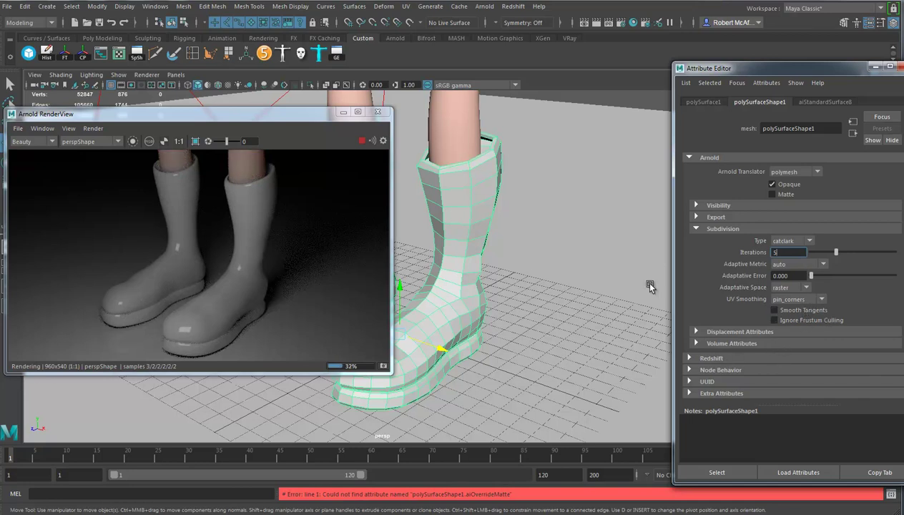
# - Connect a File texture to the displacement material of the boots' shading group
pyautogui.click(824, 100)
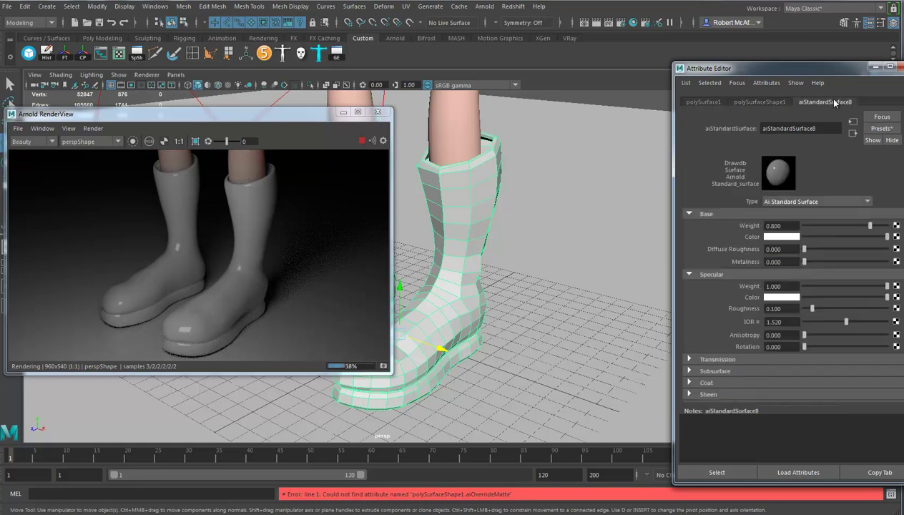
pyautogui.click(852, 134)
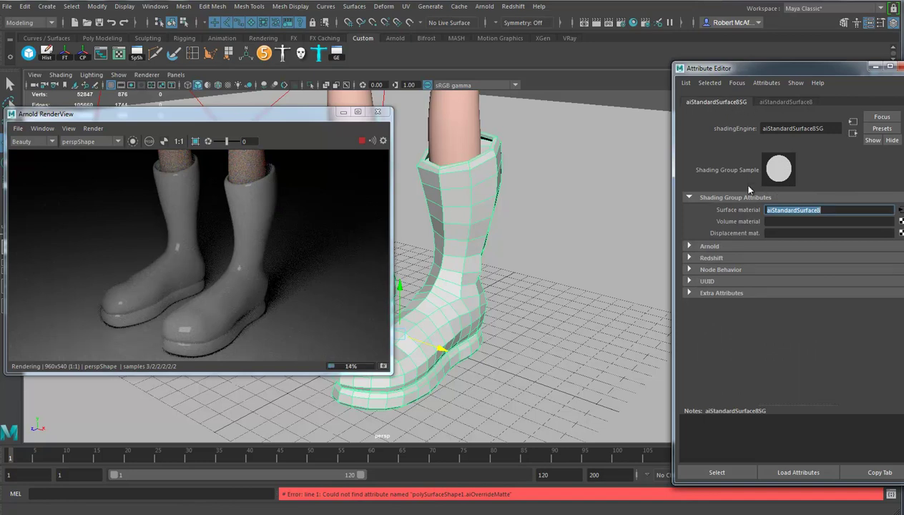
pyautogui.click(900, 232)
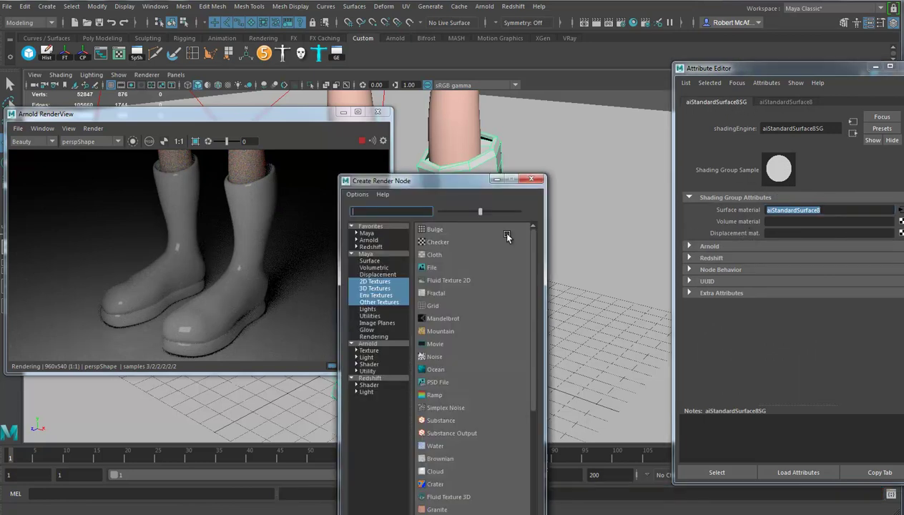
pyautogui.click(430, 268)
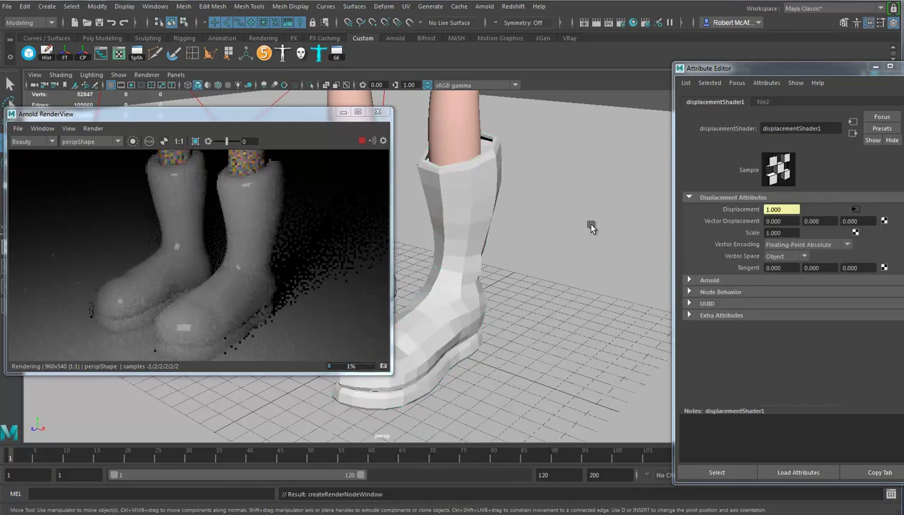
# - Load Boots2.tif from the project's sourceimages folder into the new displacement file texture
pyautogui.click(763, 102)
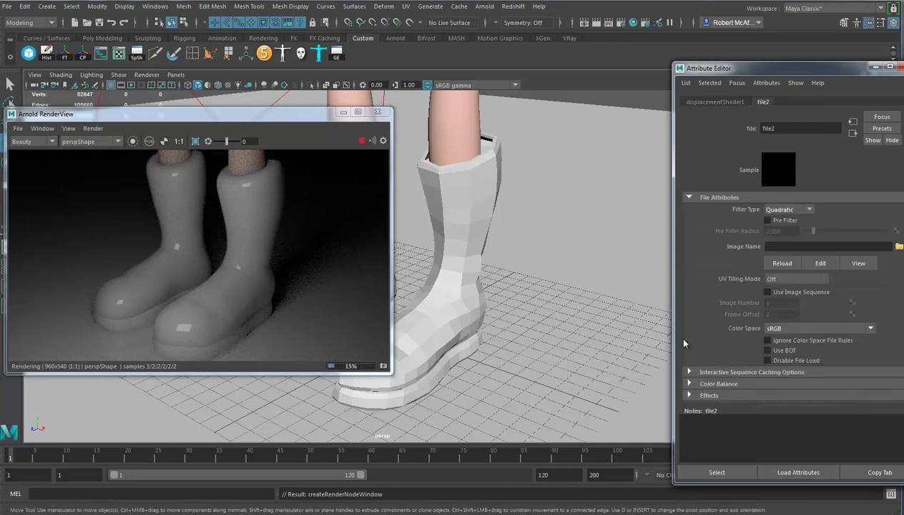
pyautogui.click(899, 246)
pyautogui.click(472, 215)
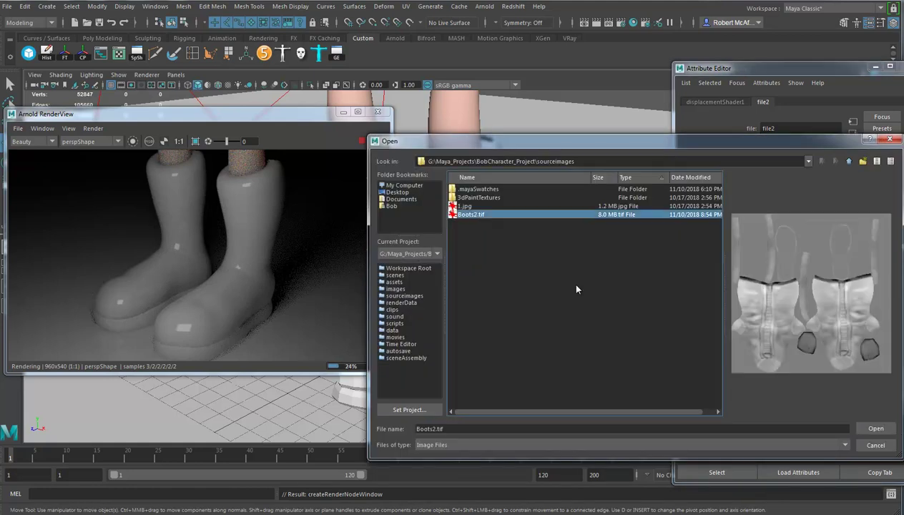
pyautogui.click(867, 429)
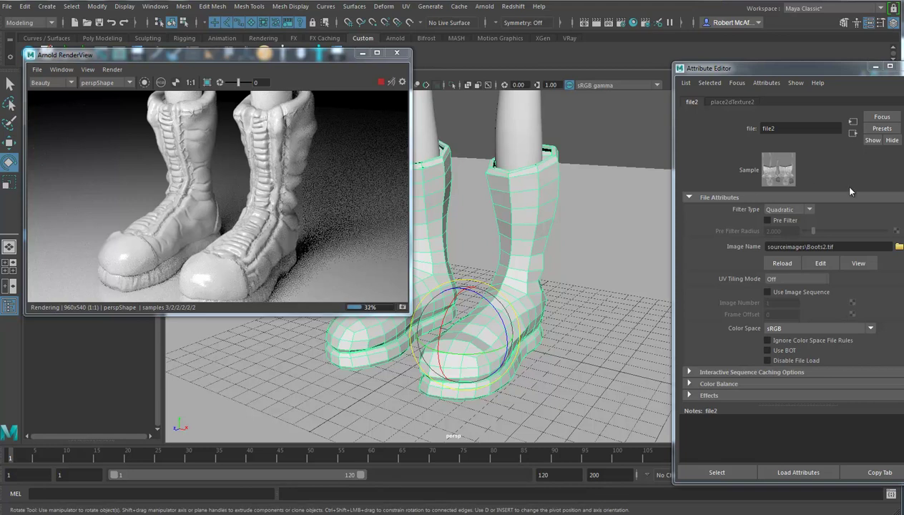
# - Set the displacement texture's color space to Raw and its filter type to Off
pyautogui.click(779, 179)
pyautogui.click(807, 331)
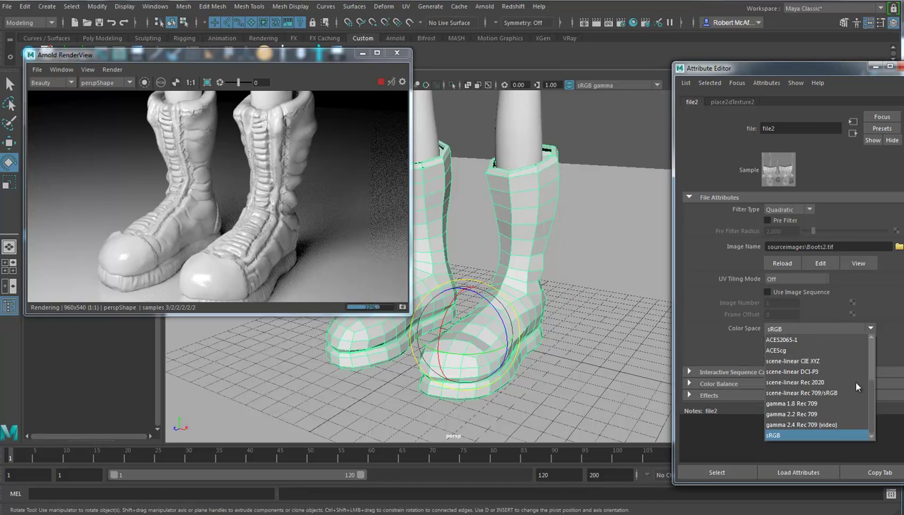
pyautogui.scroll(3, 830, 383)
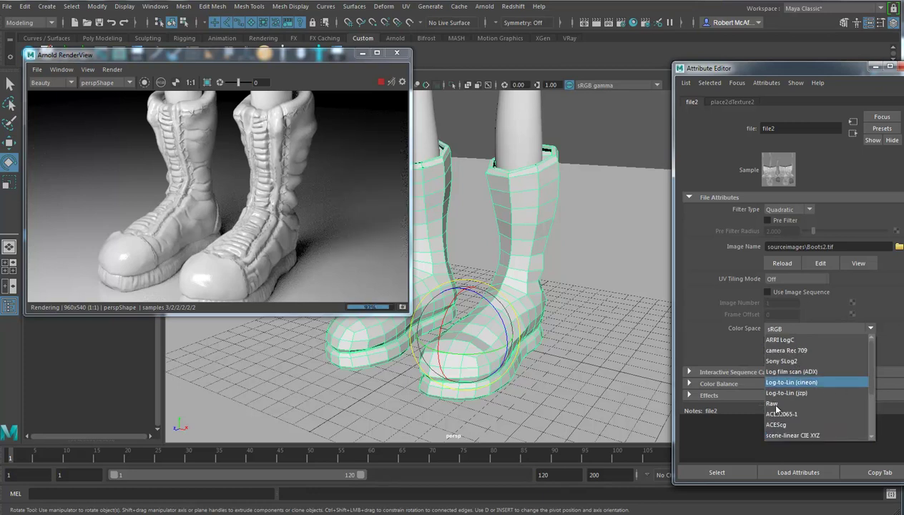
pyautogui.press('Escape')
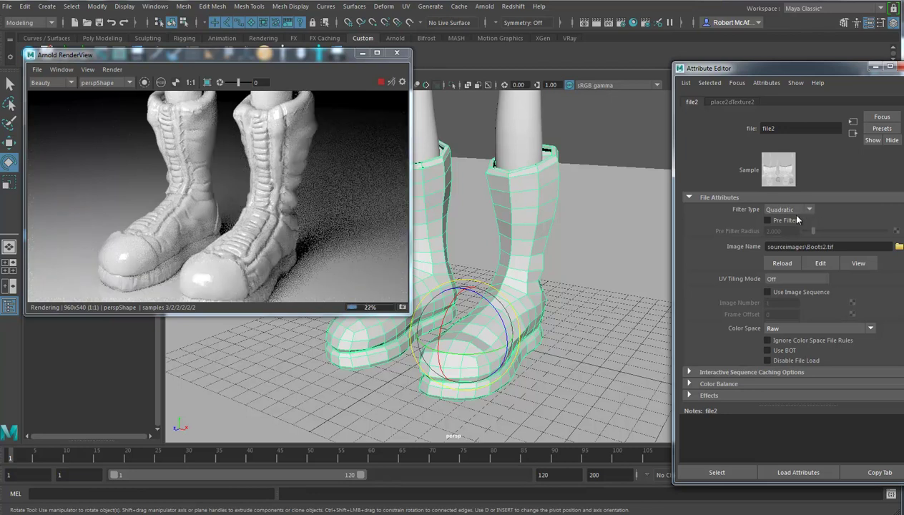
pyautogui.click(801, 211)
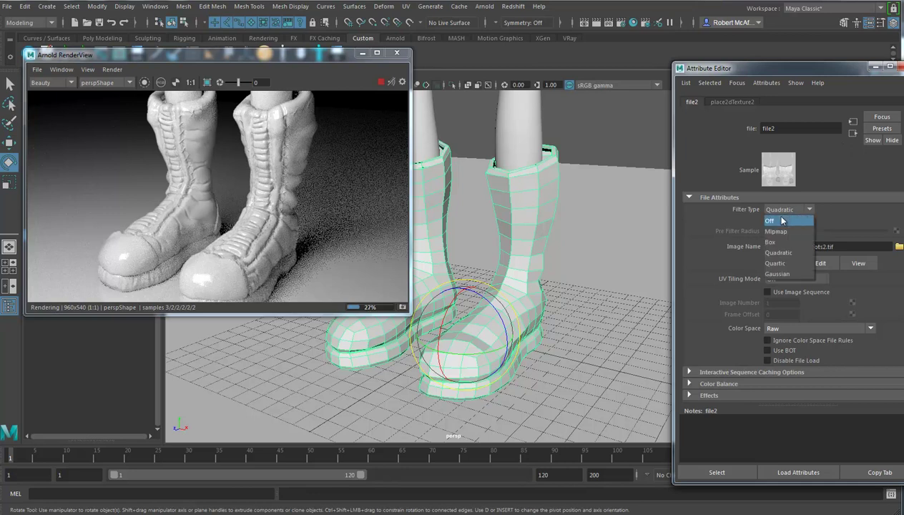
pyautogui.click(782, 223)
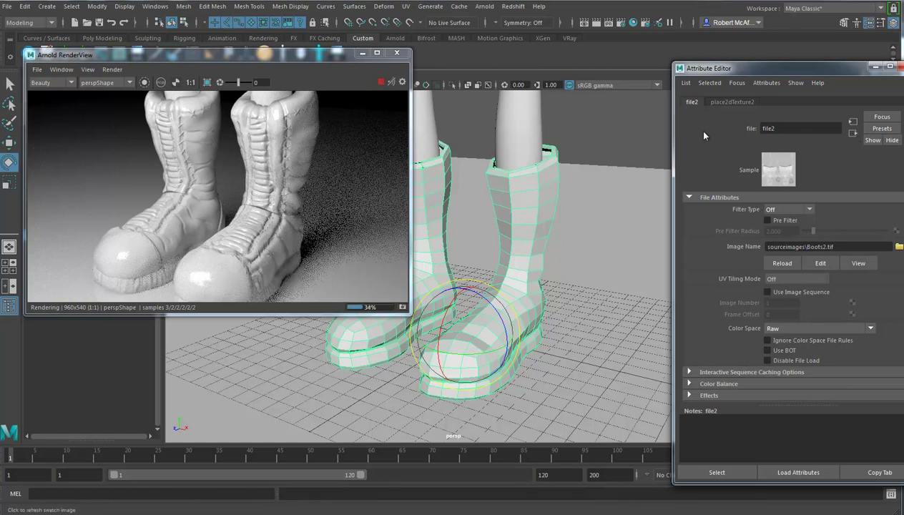
# - Turn off Auto Bump in the displacement shader's Arnold settings and re-render the boots
pyautogui.click(852, 133)
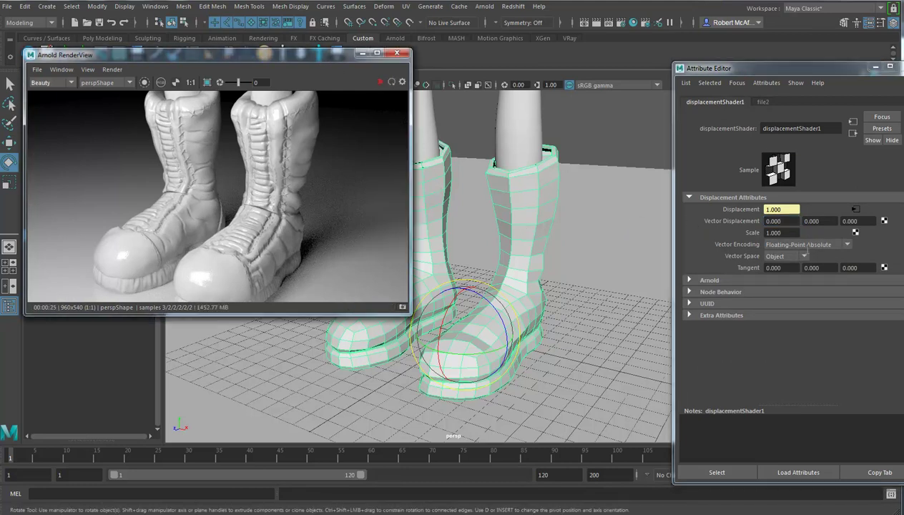
pyautogui.click(711, 282)
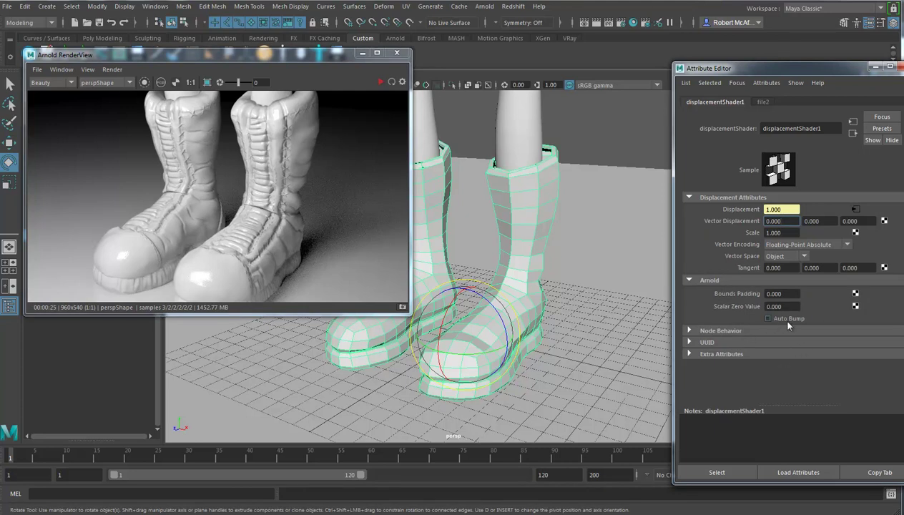
pyautogui.click(392, 82)
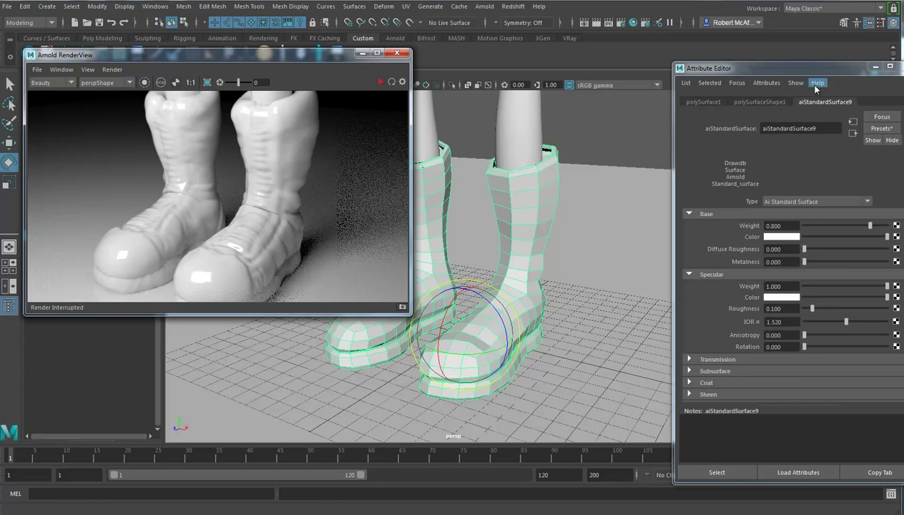
# - Set the boots shape's Arnold subdivision iterations to 5 and test the render
pyautogui.click(758, 103)
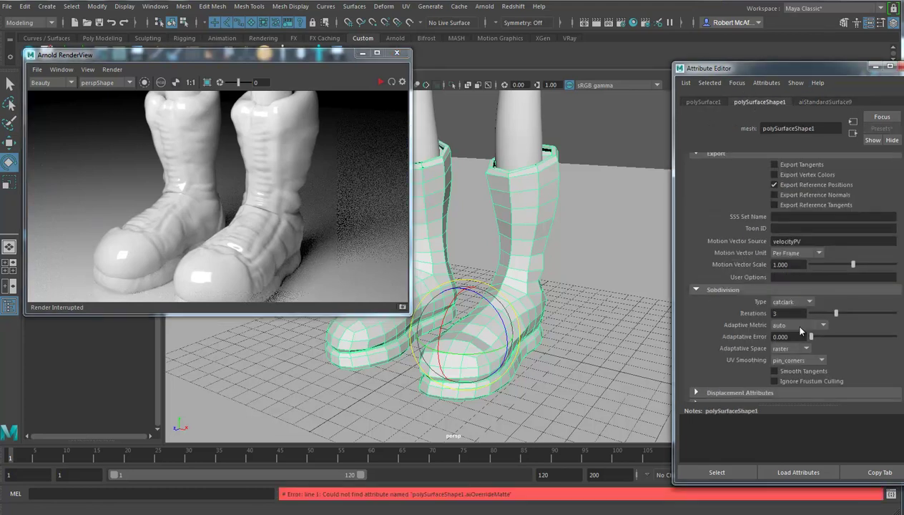
pyautogui.scroll(-2, 845, 335)
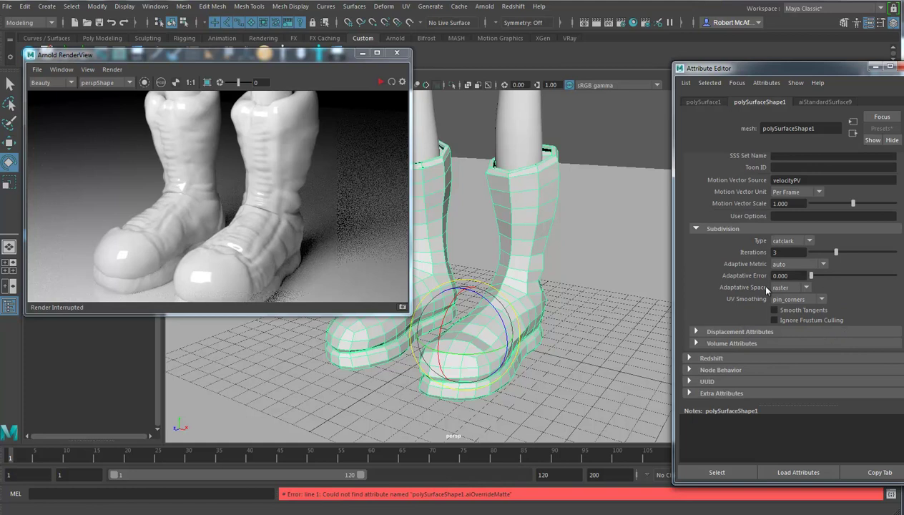
pyautogui.click(784, 252)
pyautogui.keyDown('ctrl'); pyautogui.moveTo(722, 254); pyautogui.dragTo(902, 274); pyautogui.keyUp('ctrl')
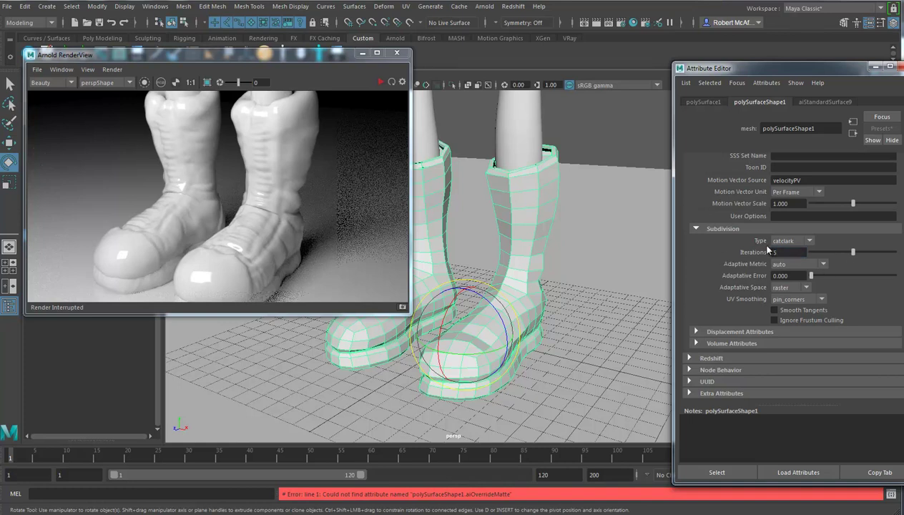
pyautogui.click(380, 81)
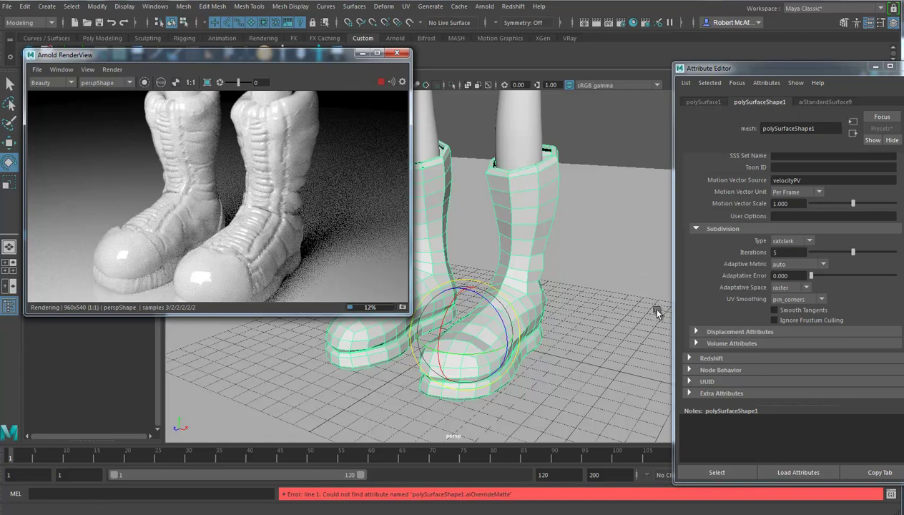
pyautogui.click(381, 82)
# - Set the Alpha Gain in the displacement texture's color balance to 0.14285 and re-render the boots
pyautogui.click(826, 102)
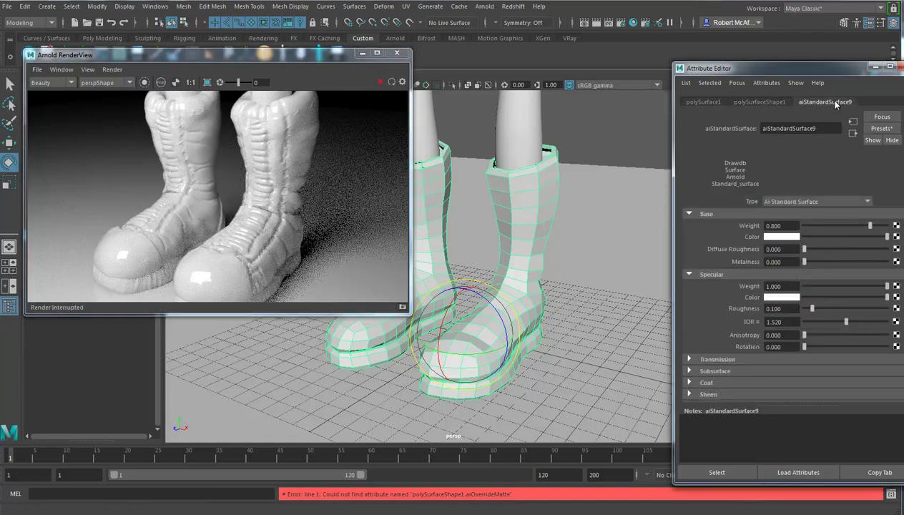
pyautogui.click(854, 133)
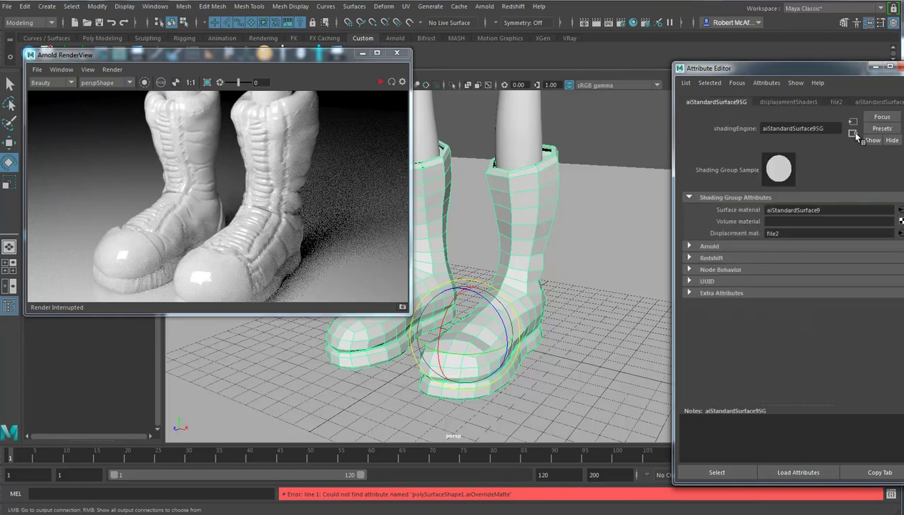
pyautogui.click(783, 103)
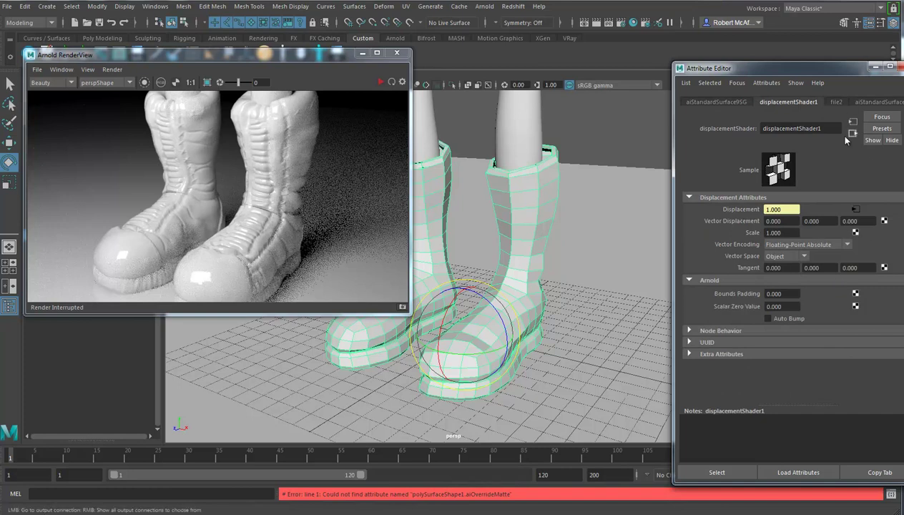
pyautogui.click(835, 102)
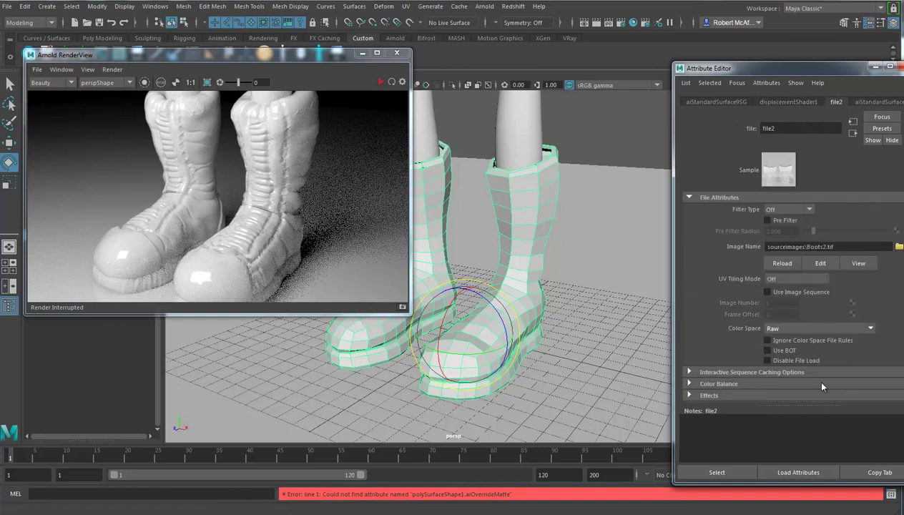
pyautogui.click(719, 384)
pyautogui.scroll(-2, 786, 364)
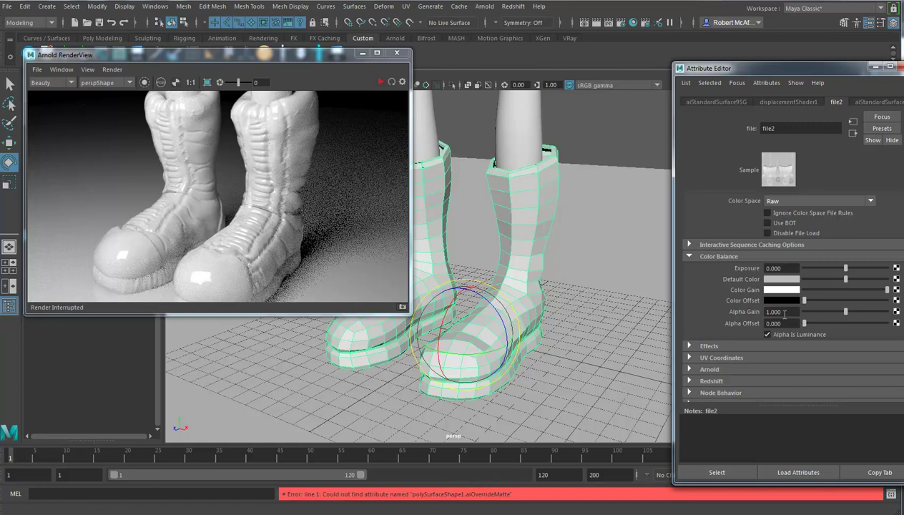
pyautogui.moveTo(789, 312); pyautogui.dragTo(713, 314)
pyautogui.write('.142')
pyautogui.write('85')
pyautogui.press('Return')
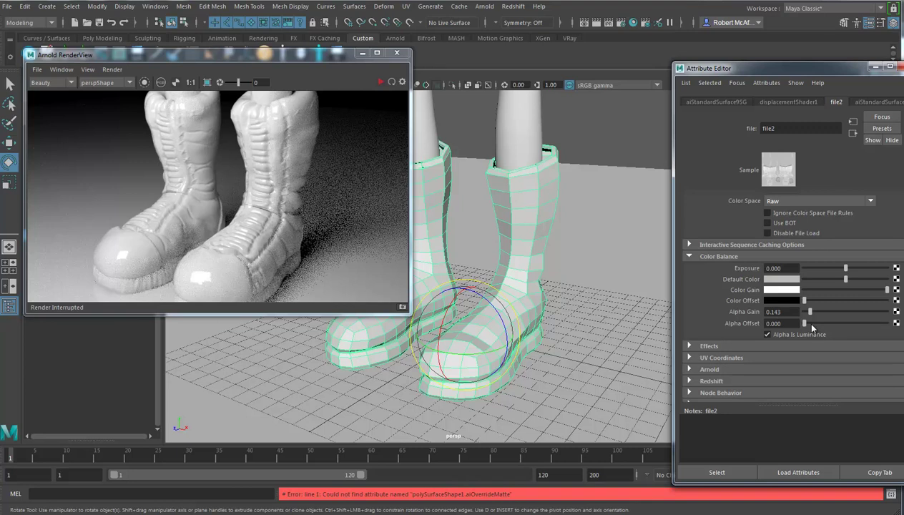
pyautogui.click(381, 81)
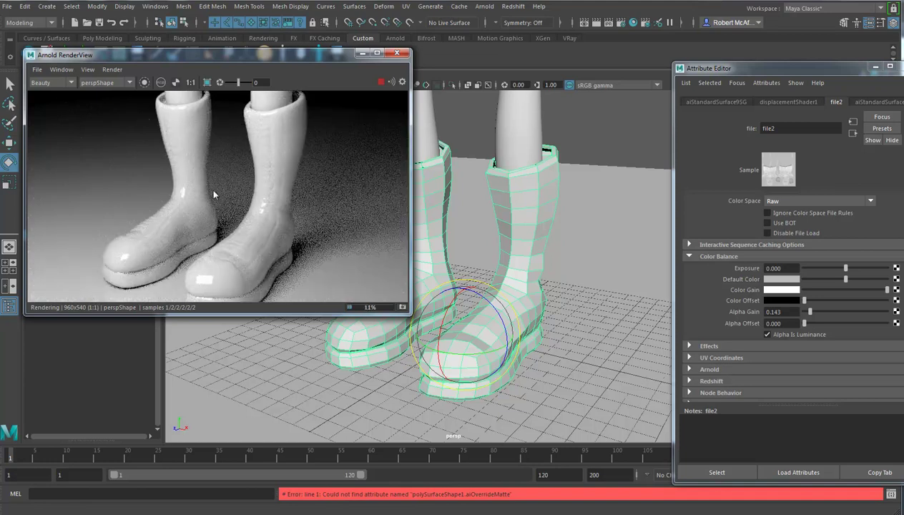
# - Enter -0.715 as the displacement texture's Alpha Offset, correct it to -0.072, and re-render the boots
pyautogui.doubleClick(779, 312)
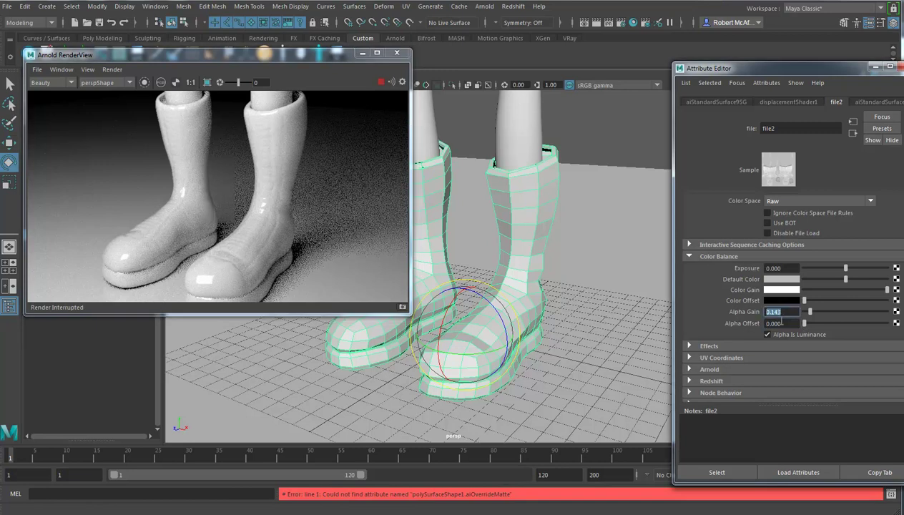
pyautogui.doubleClick(780, 323)
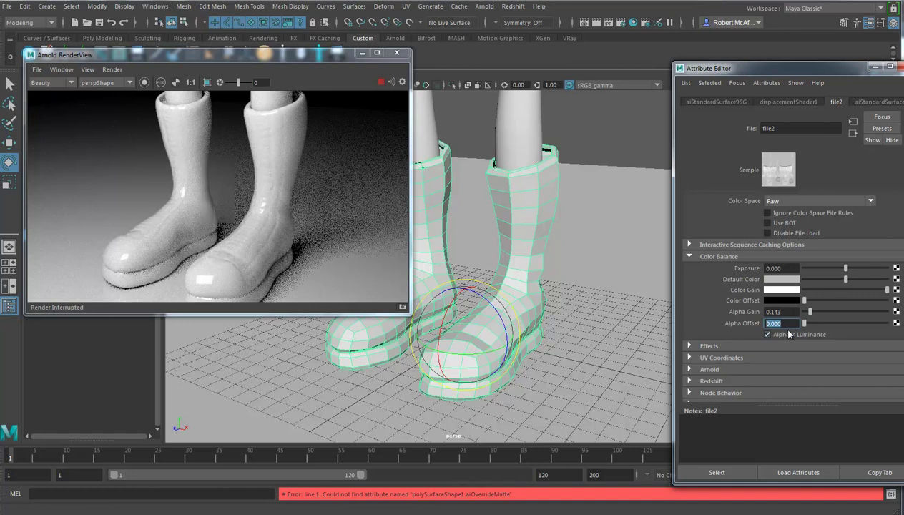
pyautogui.write('-')
pyautogui.write('715')
pyautogui.press('Return')
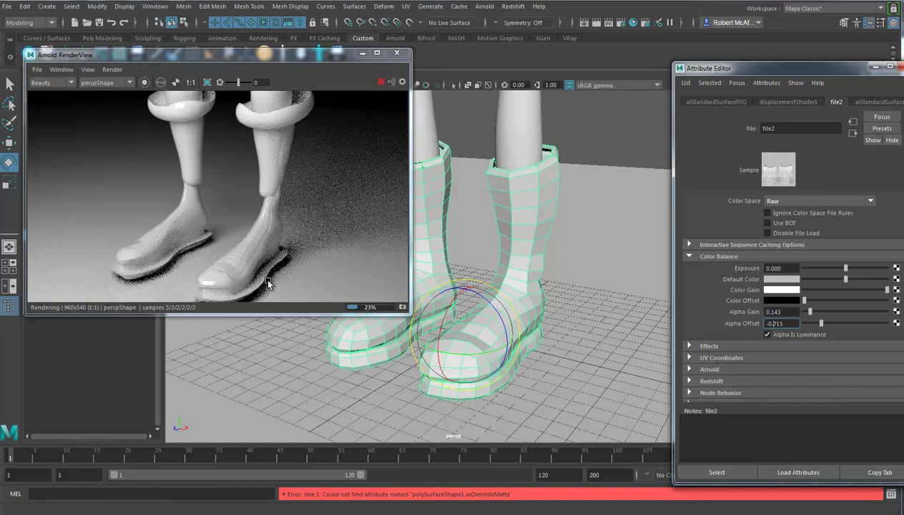
pyautogui.click(835, 324)
pyautogui.click(381, 81)
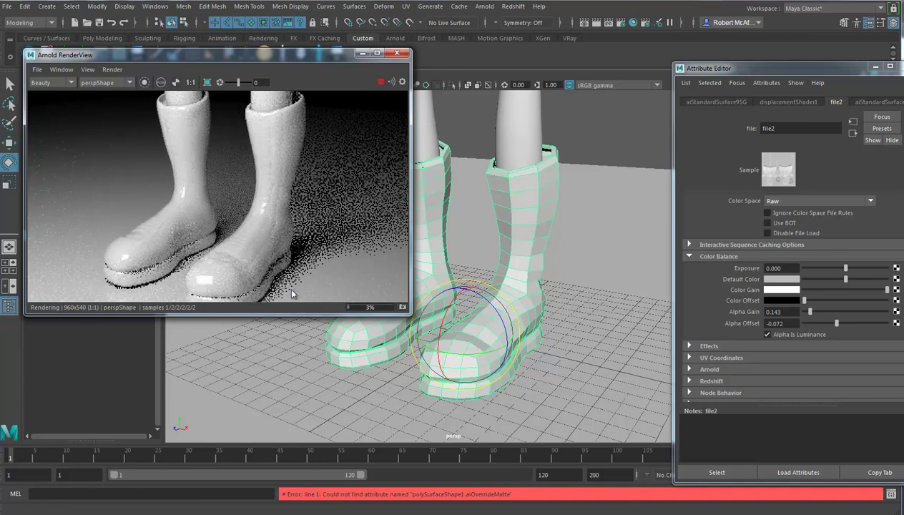
# - Set the displacement texture's Alpha Gain to 1.429 in its color balance
pyautogui.click(780, 312)
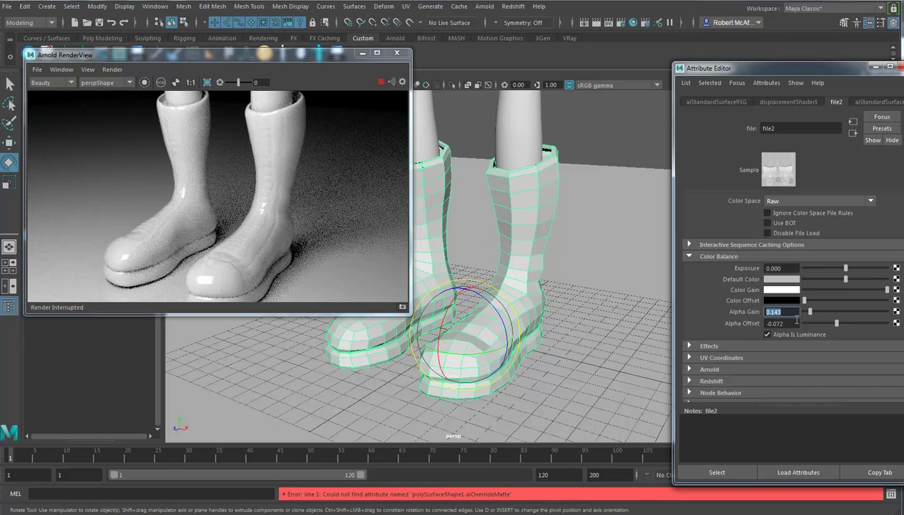
pyautogui.write('1.4292')
pyautogui.click(790, 324)
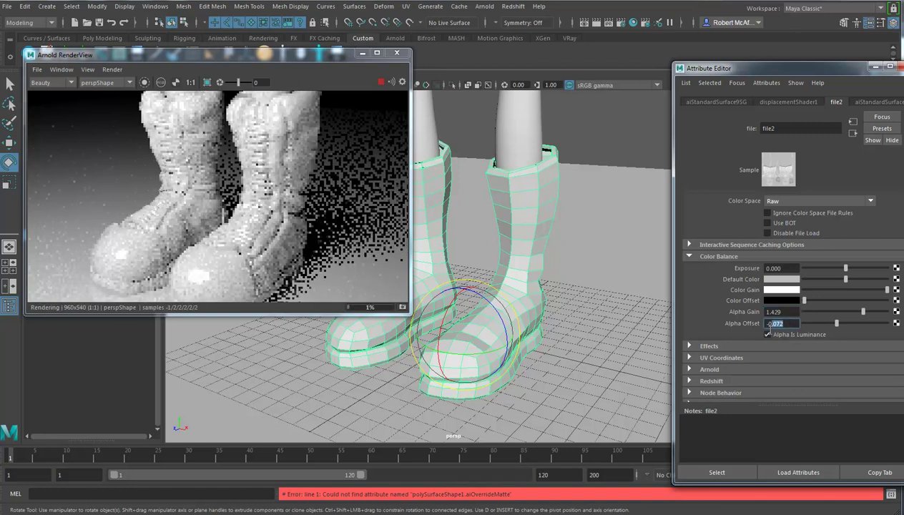
# - Stop the running render, set the displacement texture's Alpha Offset to -0.715, and re-render the boots
pyautogui.moveTo(791, 324); pyautogui.dragTo(768, 324)
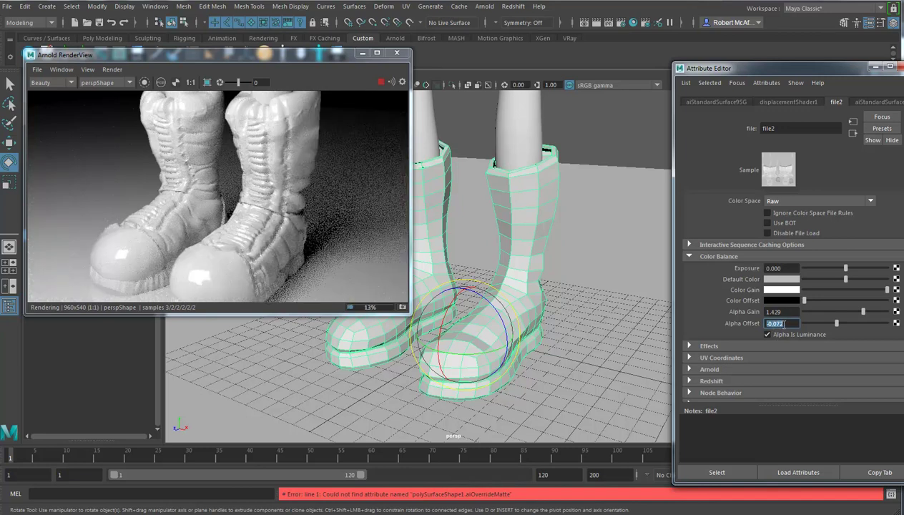
pyautogui.click(381, 84)
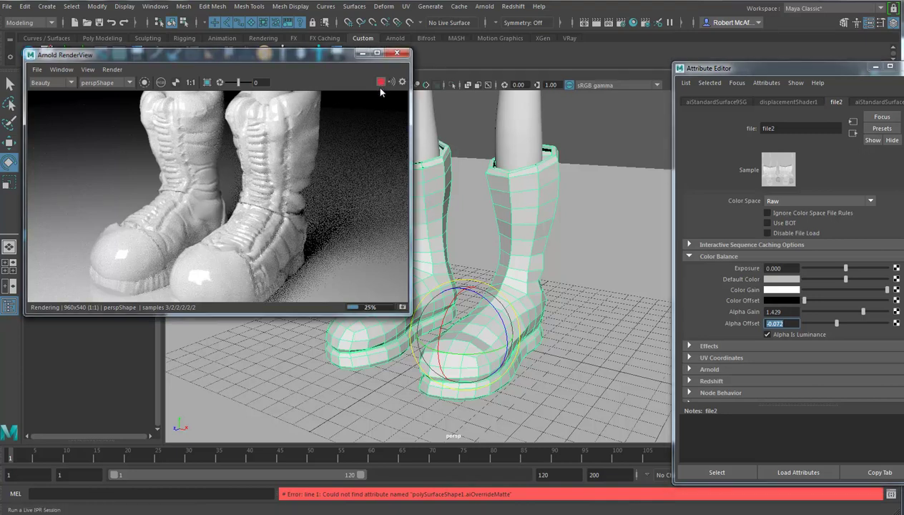
pyautogui.moveTo(784, 324); pyautogui.dragTo(775, 327)
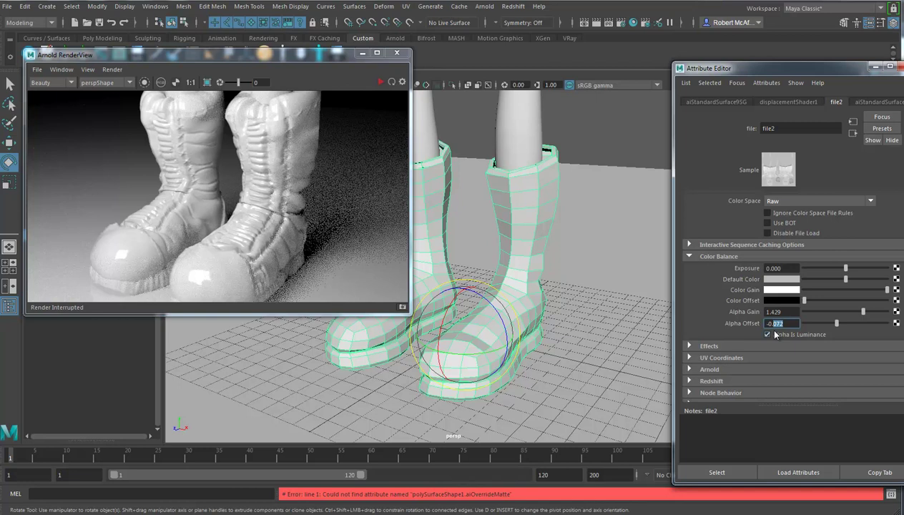
pyautogui.write('715')
pyautogui.press('Return')
pyautogui.click(382, 82)
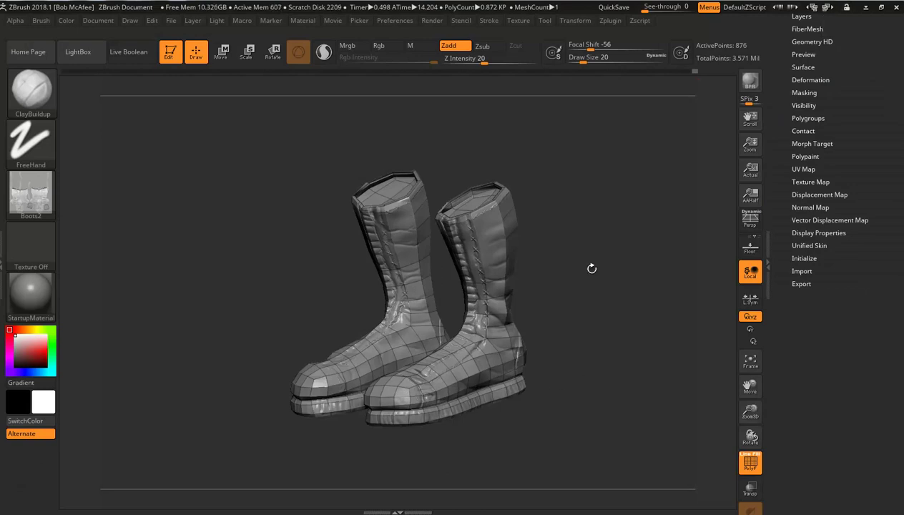
# - Switch to ZBrush and raise the boots to their highest subdivision level to examine the sculpted detail against the render
pyautogui.hotkey('ctrl', 'd')
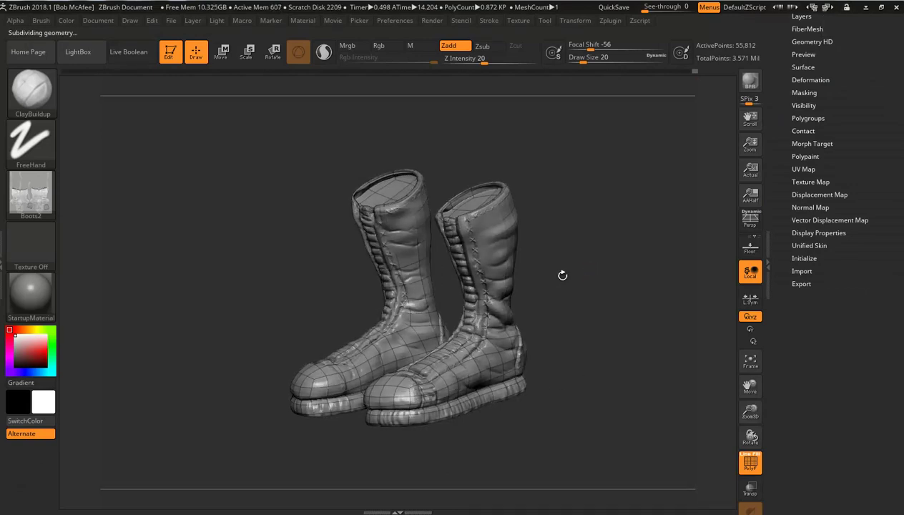
pyautogui.moveTo(579, 280); pyautogui.dragTo(580, 287)
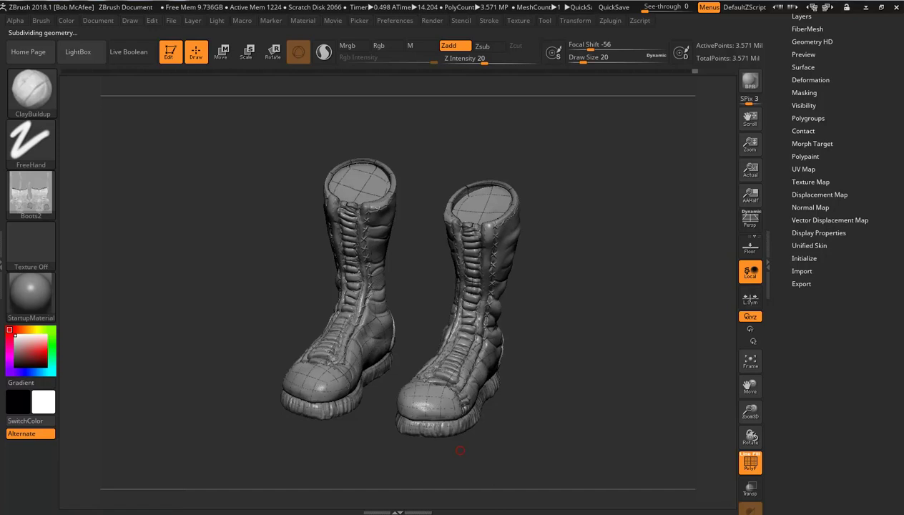
# - Switch back to Maya and review the displacement texture's Alpha Gain and Alpha Offset against the finished boots render
pyautogui.moveTo(341, 512)
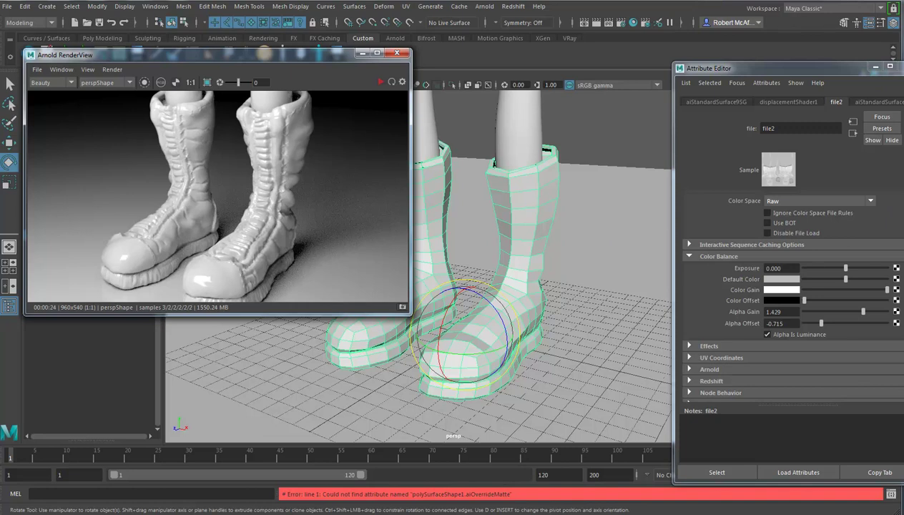
pyautogui.click(776, 311)
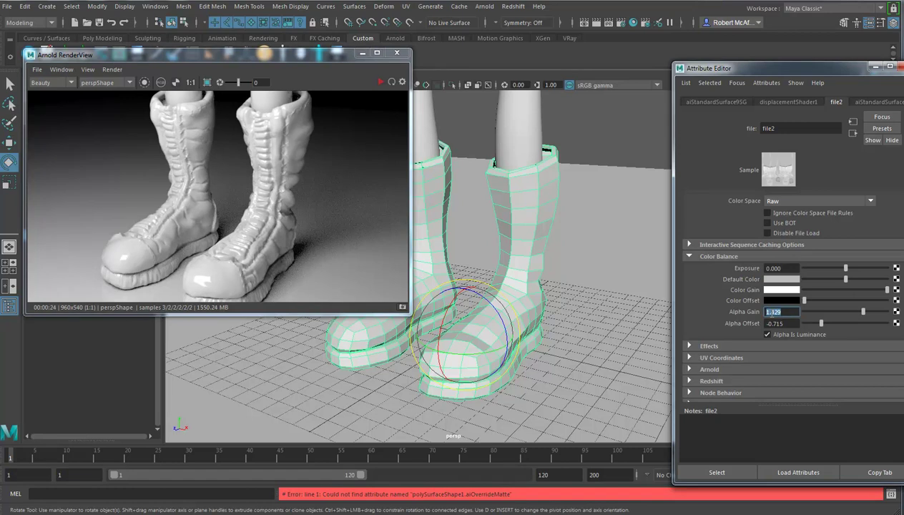
pyautogui.press('Tab')
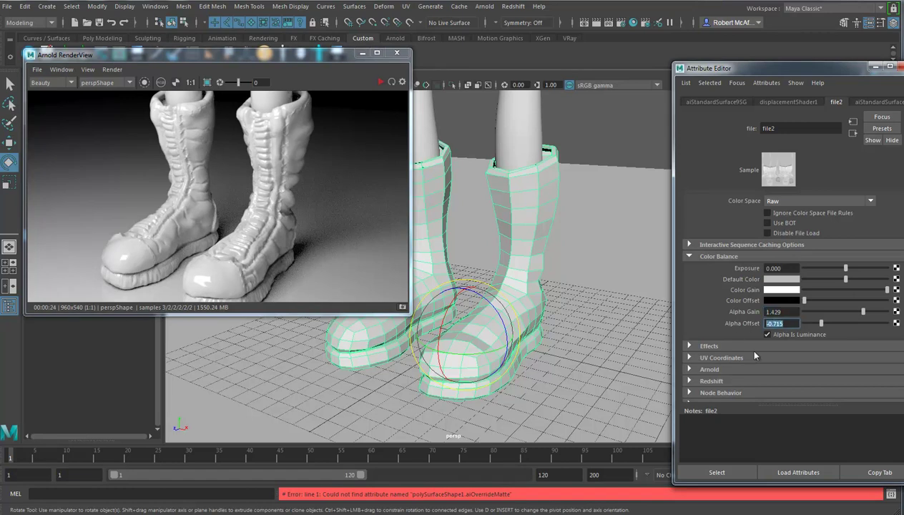